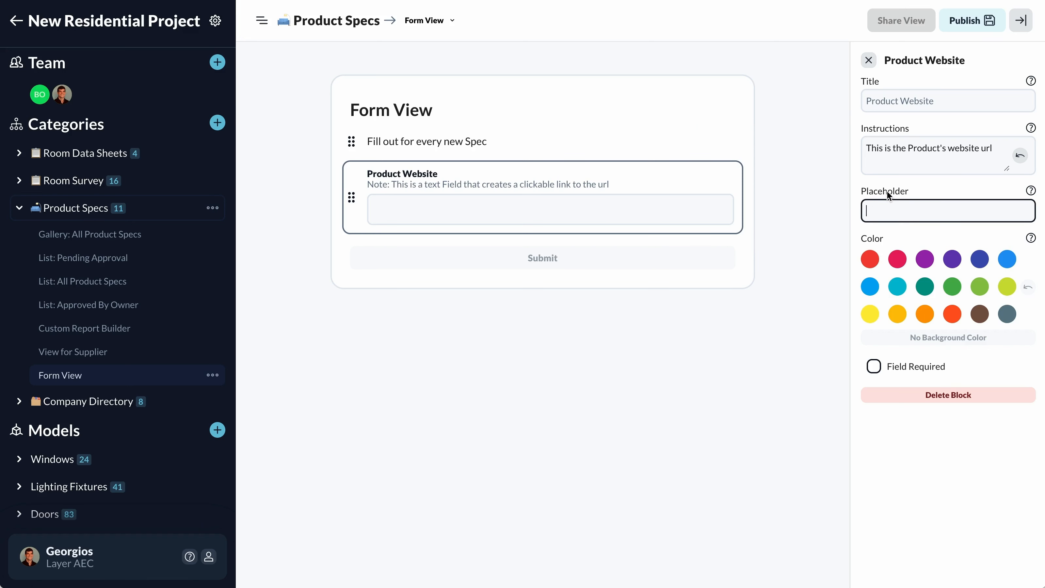
# Step: Give the Product Website block a cyan background color and make the field required
pyautogui.click(897, 286)
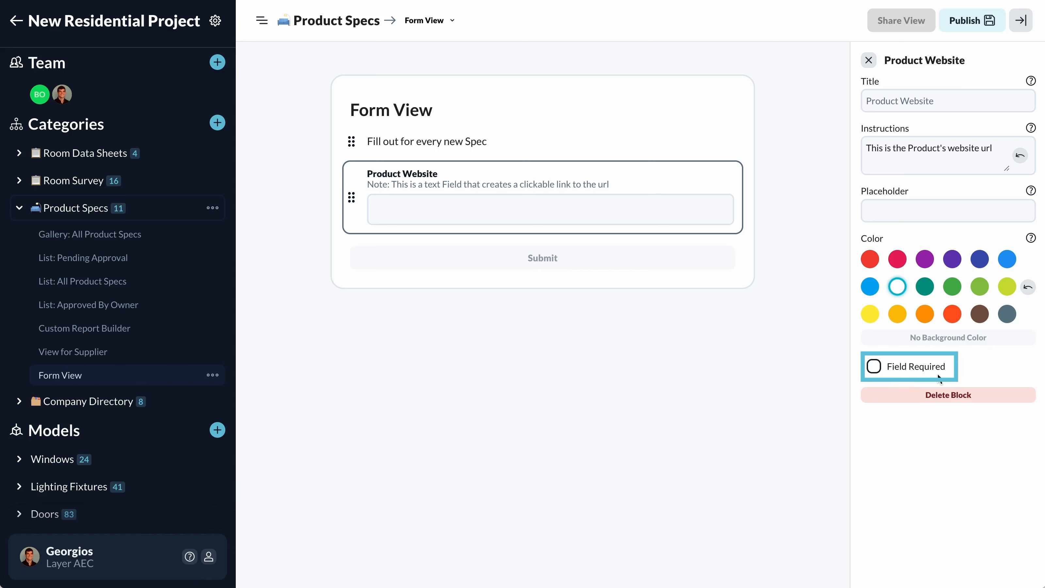
pyautogui.click(874, 368)
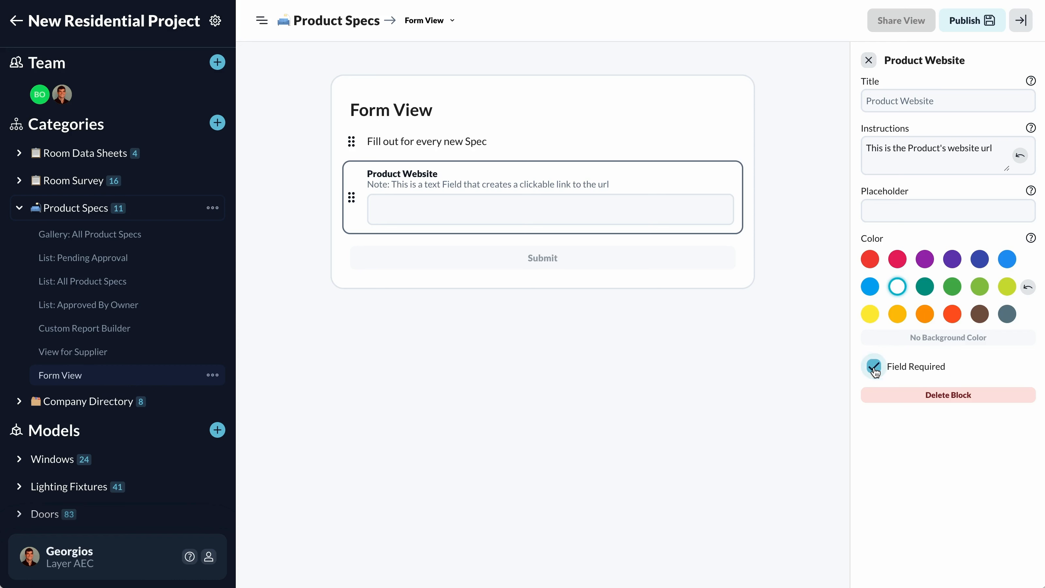
pyautogui.click(870, 61)
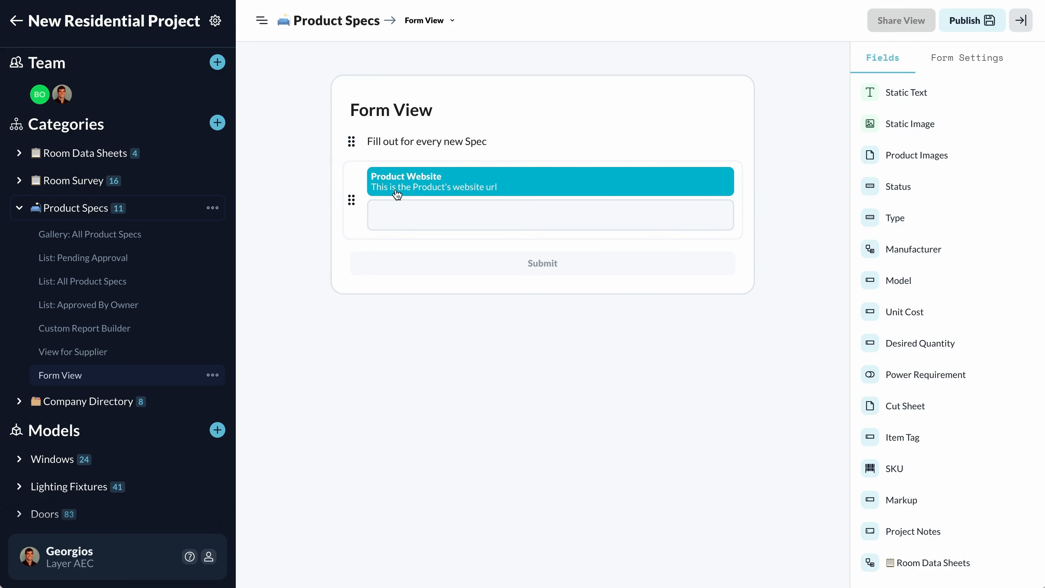
# Step: Add the Model field below Product Website, with a cyan background color and marked as required
pyautogui.moveTo(897, 280); pyautogui.dragTo(461, 251)
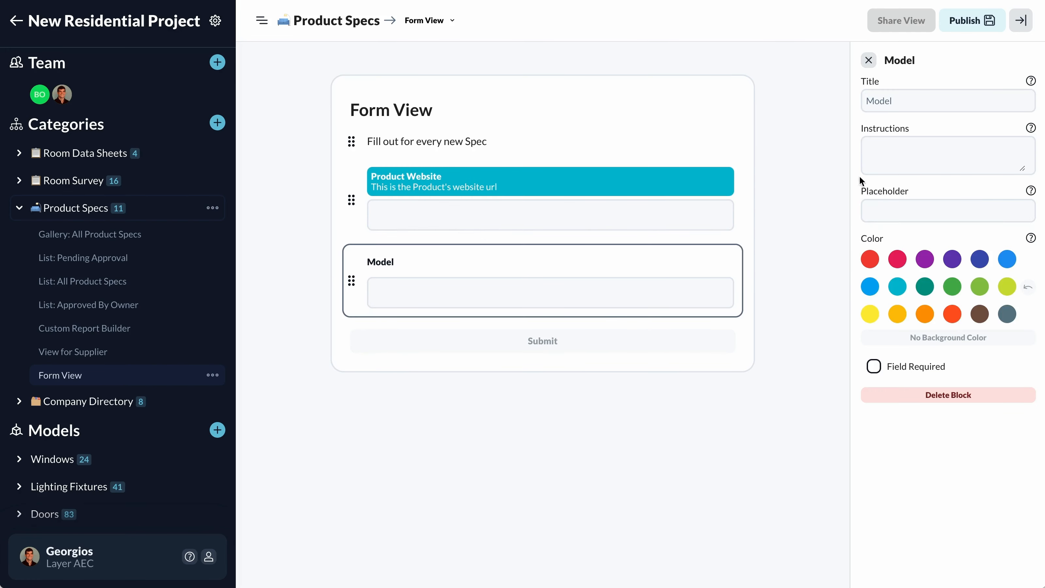
pyautogui.click(898, 286)
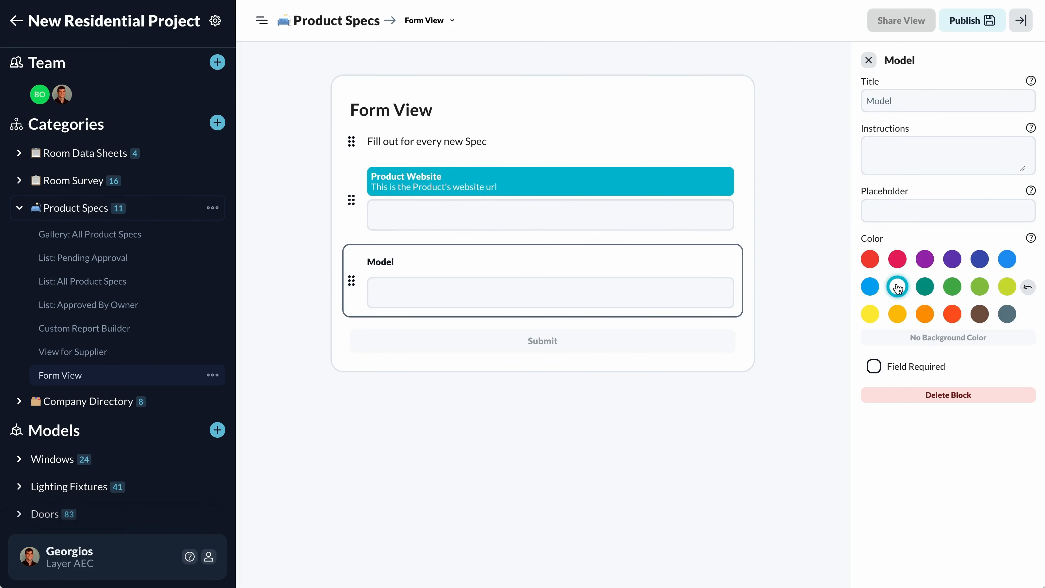
pyautogui.click(873, 366)
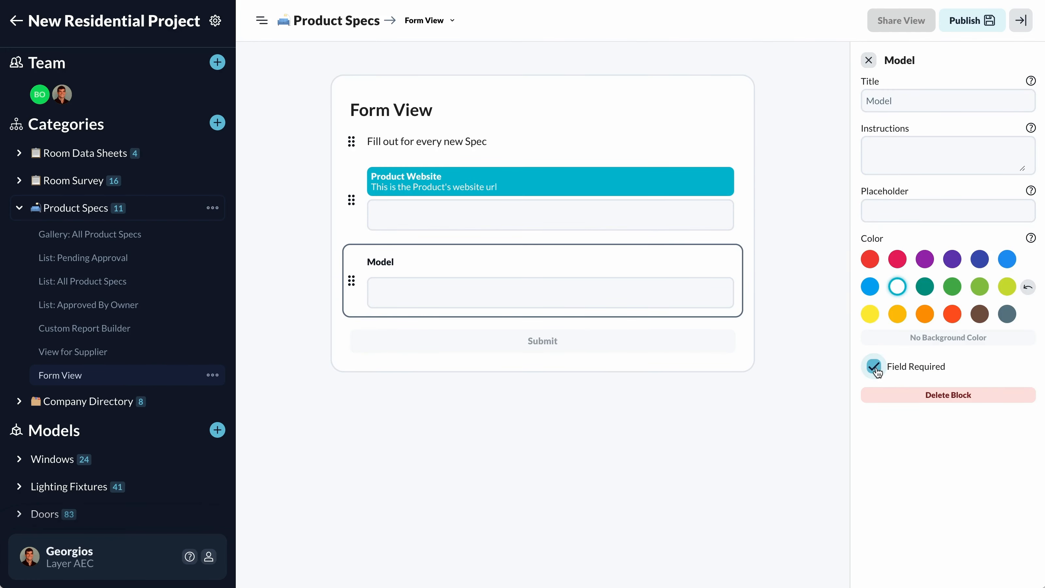
pyautogui.click(868, 60)
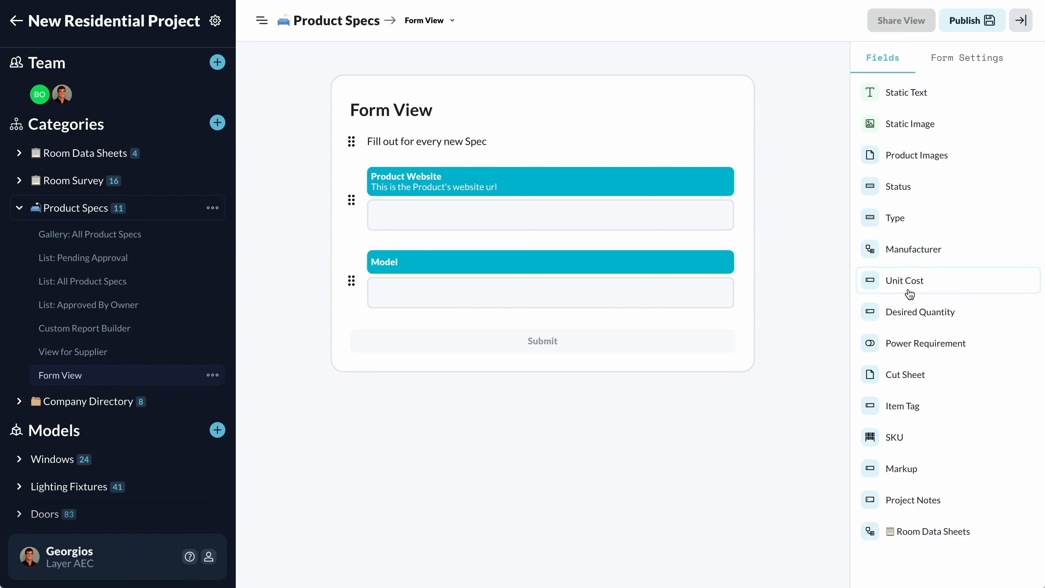
# Step: Add the Unit Cost field below Model, with a cyan background color and marked as required
pyautogui.moveTo(905, 281); pyautogui.dragTo(577, 348)
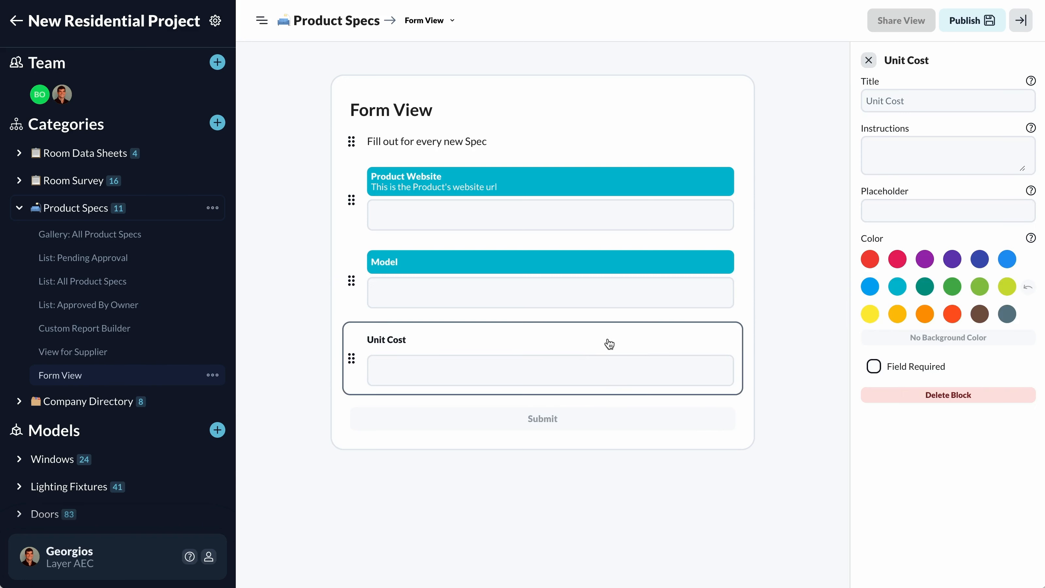
pyautogui.click(897, 286)
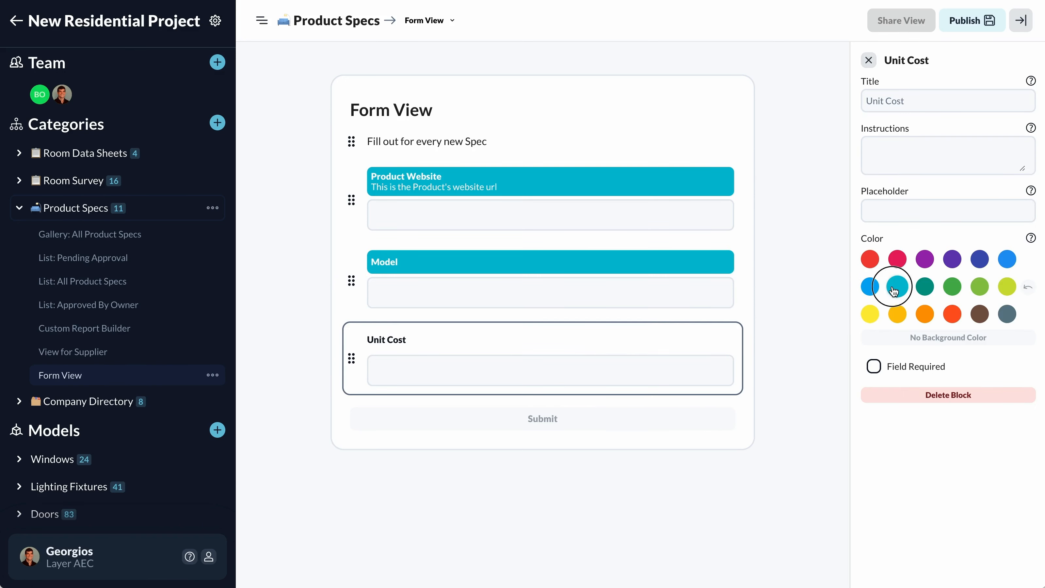
pyautogui.click(873, 366)
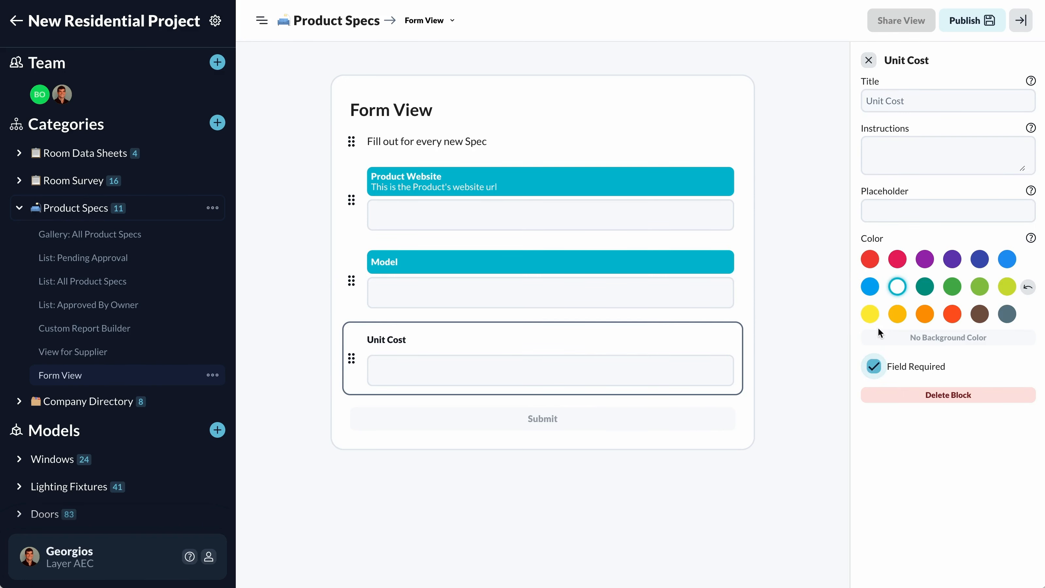
pyautogui.click(869, 63)
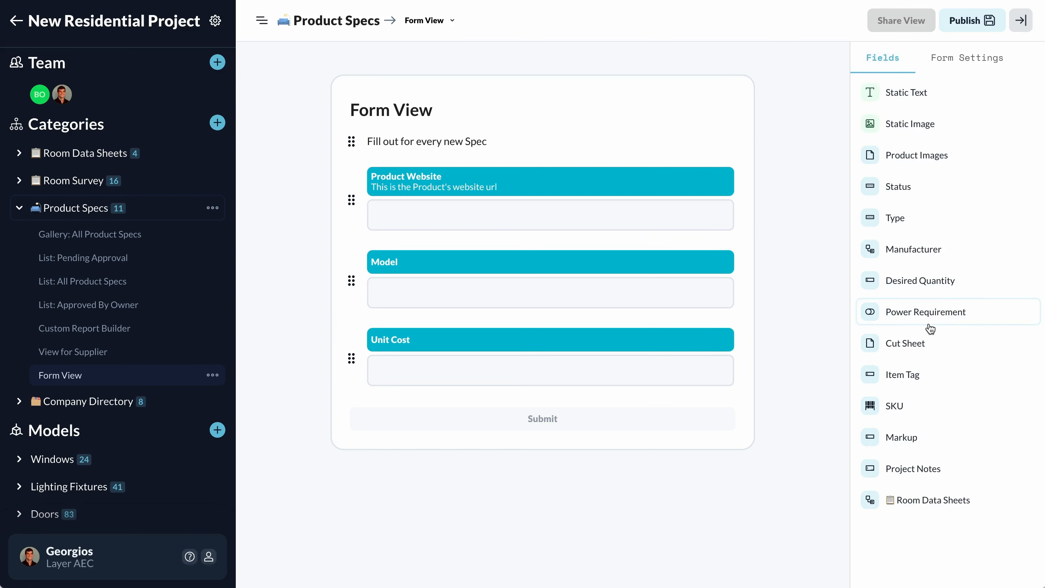
# Step: Add the Power Requirement field below Unit Cost, with a cyan background color and marked as required
pyautogui.moveTo(920, 313); pyautogui.dragTo(520, 432)
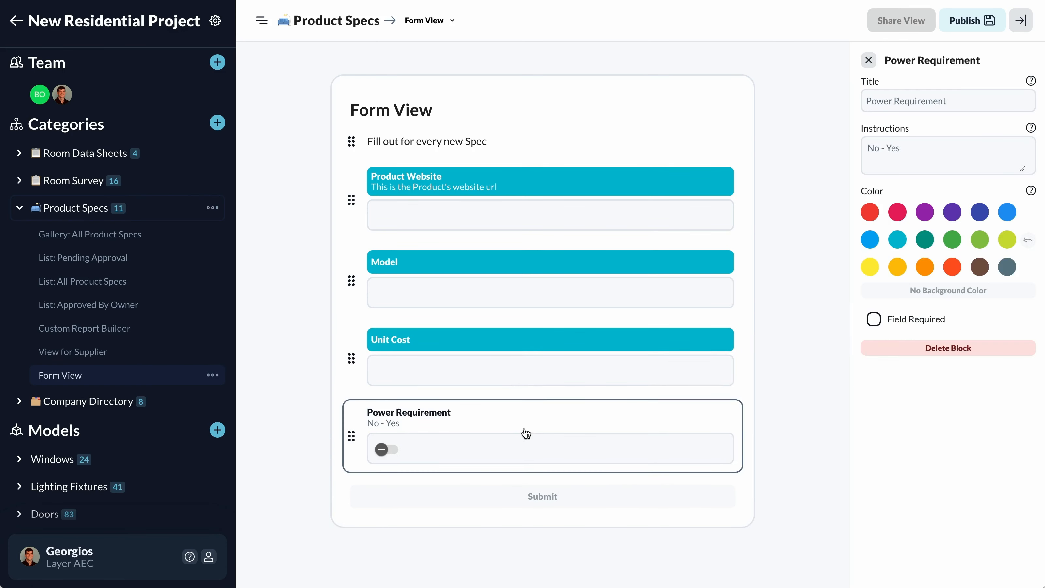
pyautogui.click(900, 244)
pyautogui.click(873, 319)
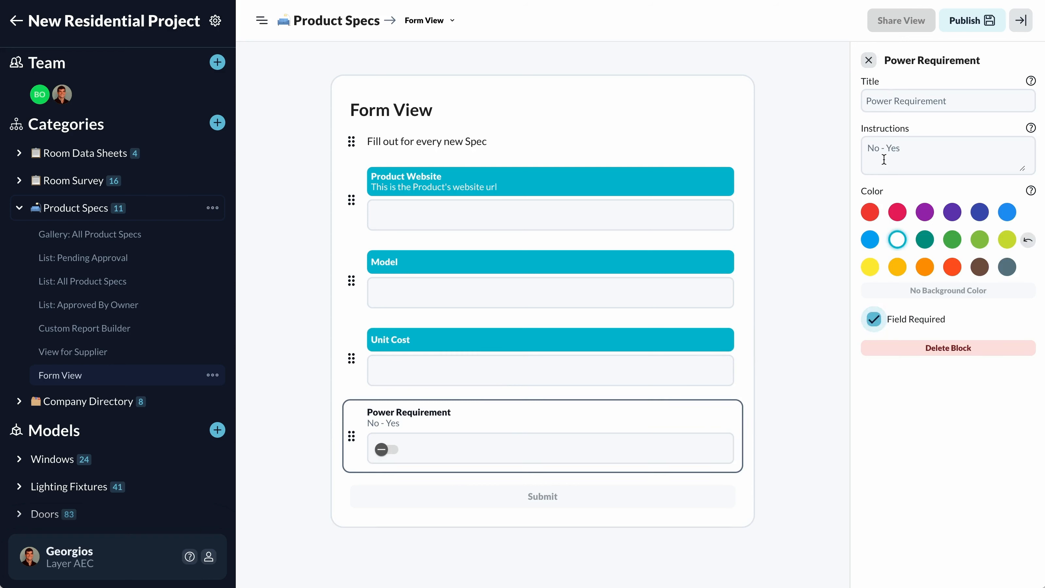
pyautogui.click(869, 60)
# Step: Add the Desired Quantity field below Power Requirement and give it a light blue background color
pyautogui.moveTo(925, 288); pyautogui.dragTo(531, 494)
pyautogui.click(869, 286)
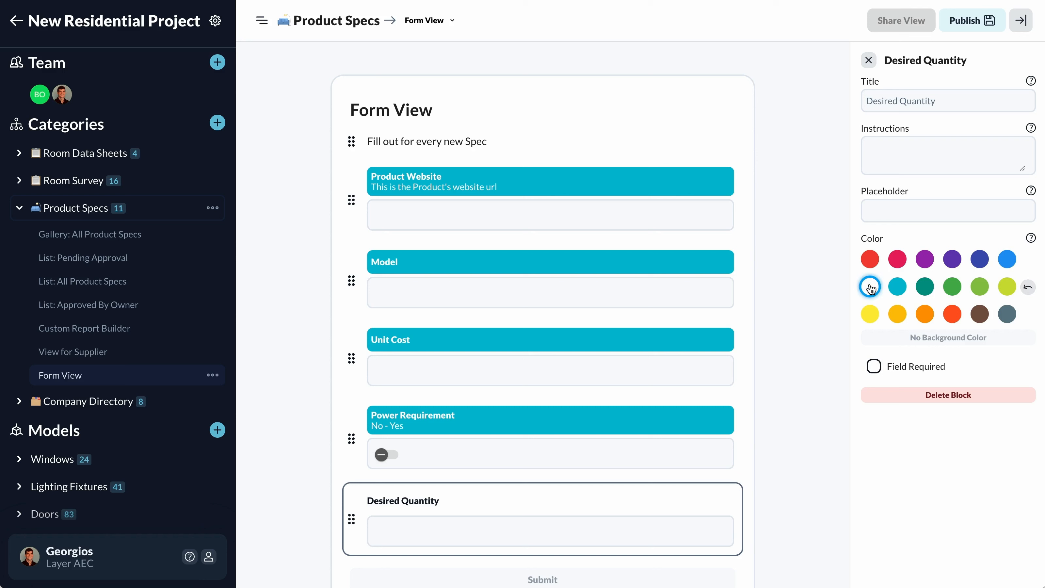
pyautogui.click(869, 60)
# Step: Add a static image below Desired Quantity using the existing _Layer Logo_PlanePaper file, with its size set to 50
pyautogui.moveTo(876, 123); pyautogui.dragTo(627, 561)
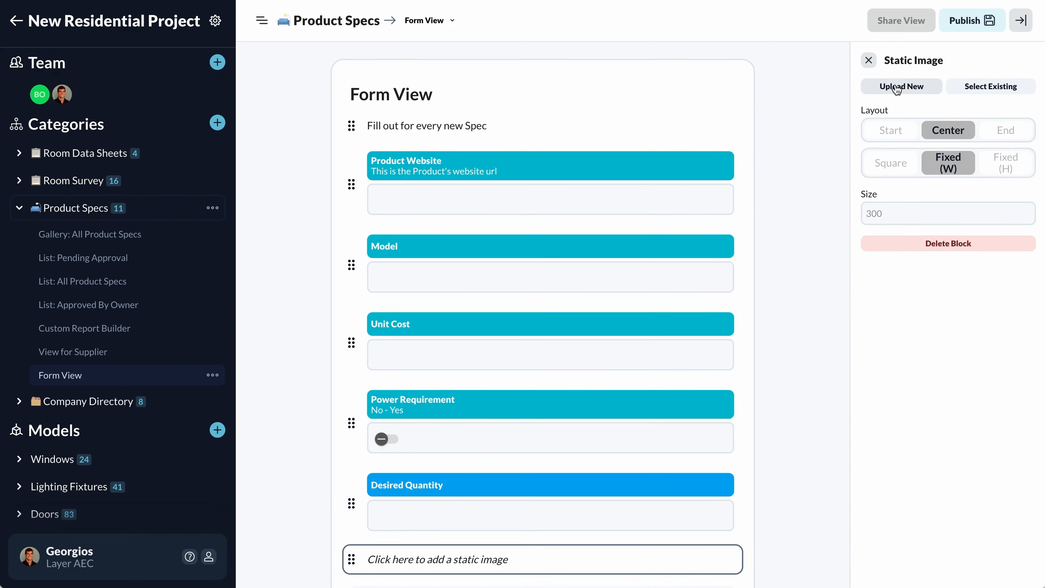
pyautogui.click(998, 91)
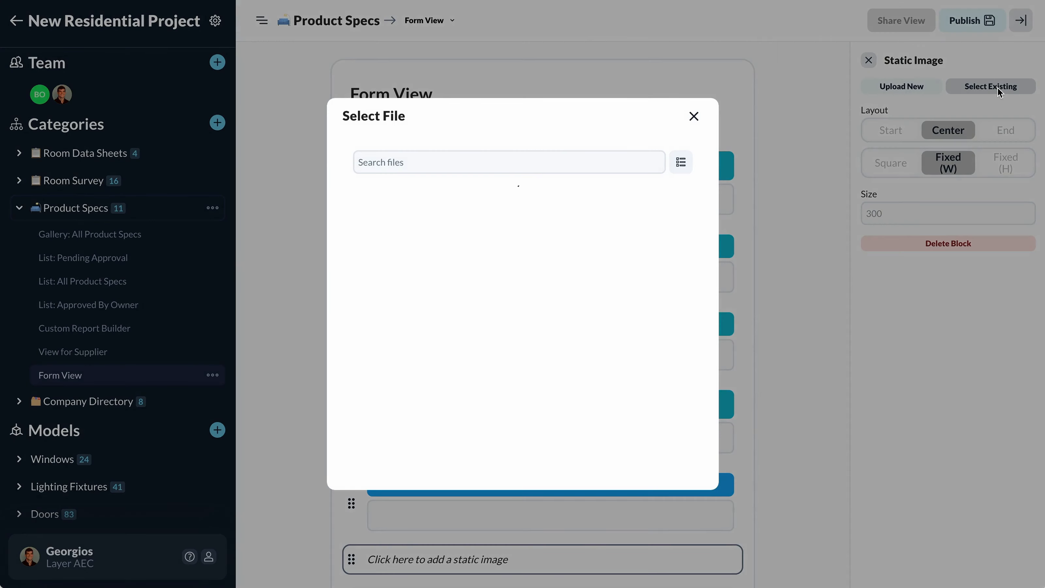
pyautogui.click(553, 230)
pyautogui.scroll(-5, 553, 329)
pyautogui.moveTo(893, 283); pyautogui.dragTo(829, 289)
pyautogui.write('50')
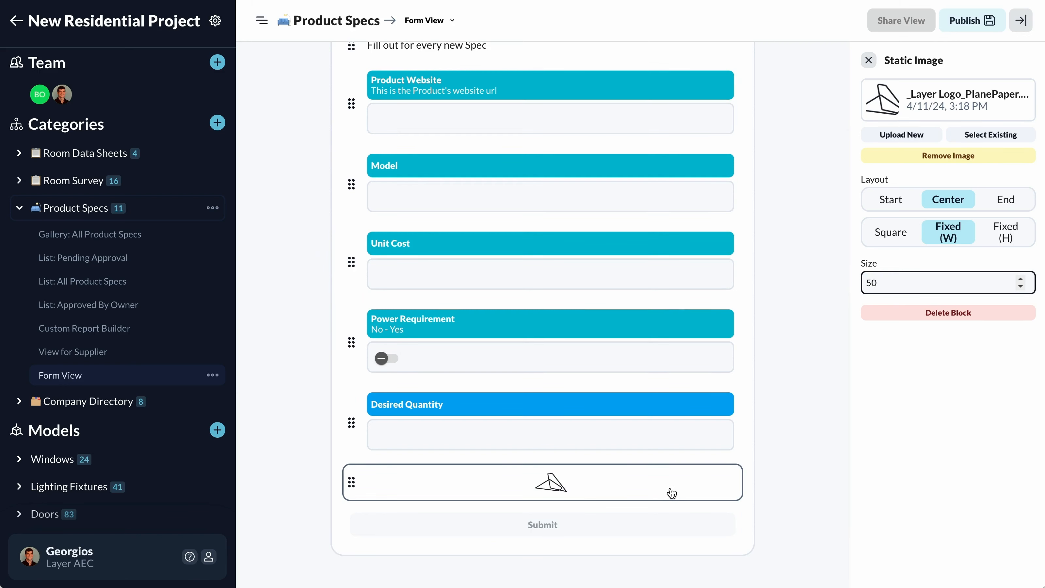
pyautogui.scroll(5, 777, 420)
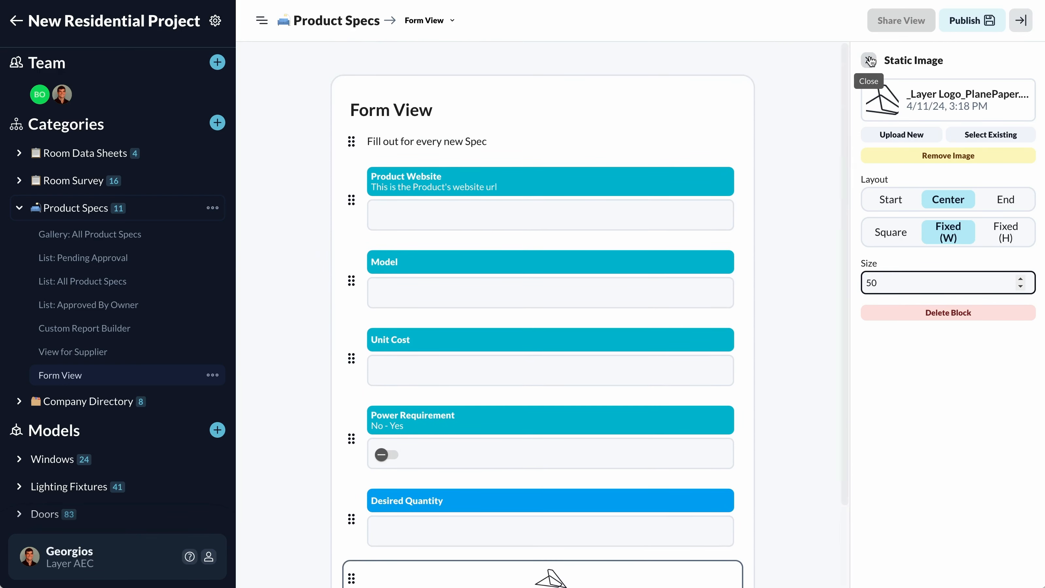
pyautogui.click(869, 61)
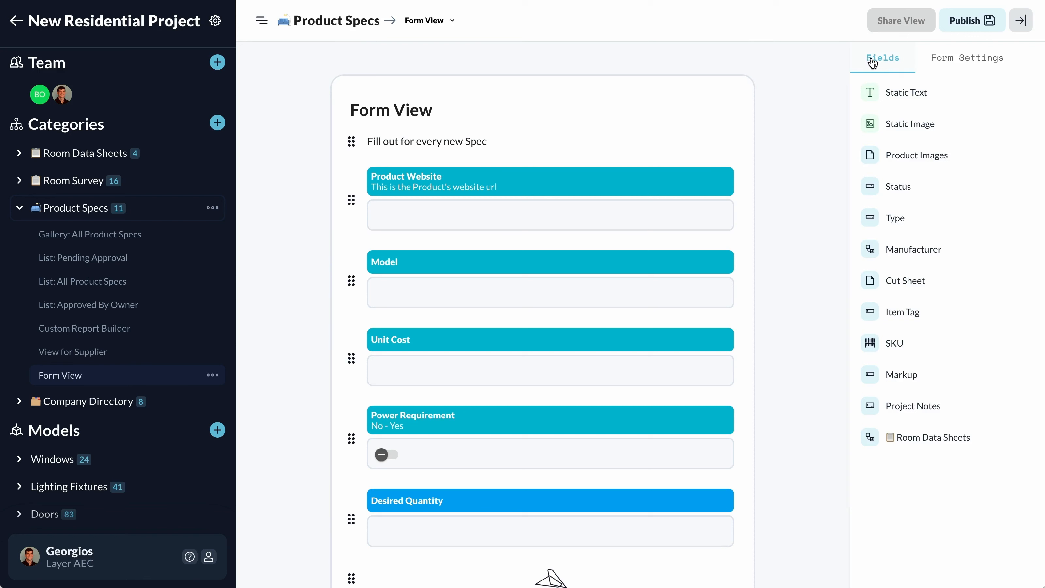
# Step: Set the form title to "Form for Supplier" in the form settings
pyautogui.click(963, 63)
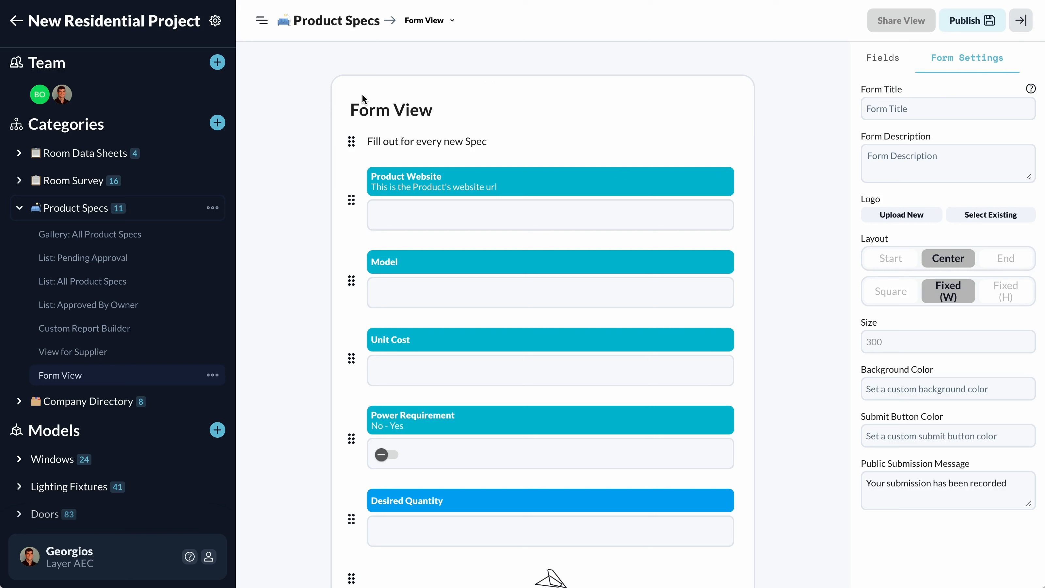
pyautogui.click(893, 106)
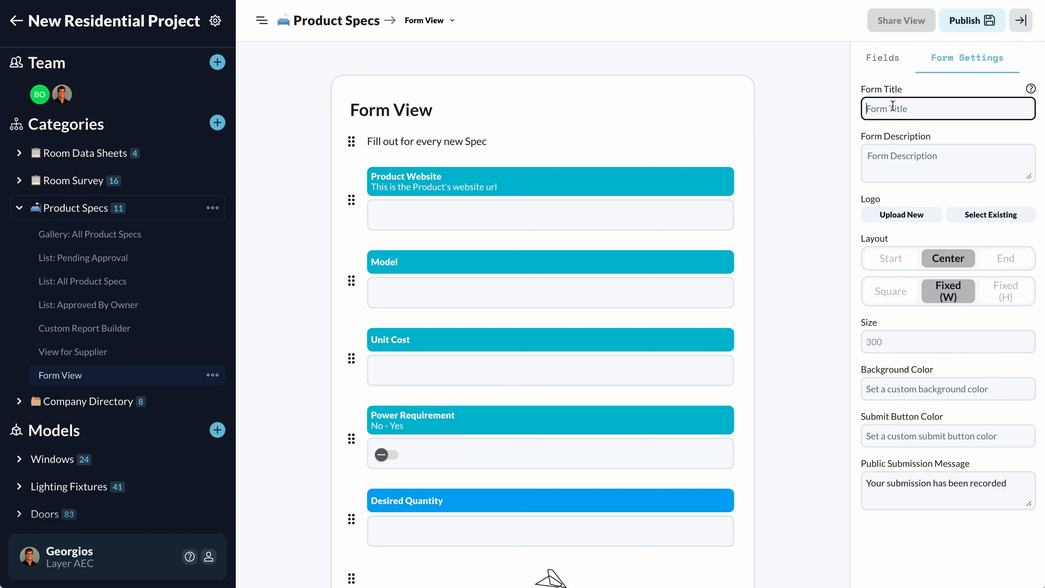
pyautogui.write('Form for Supplier')
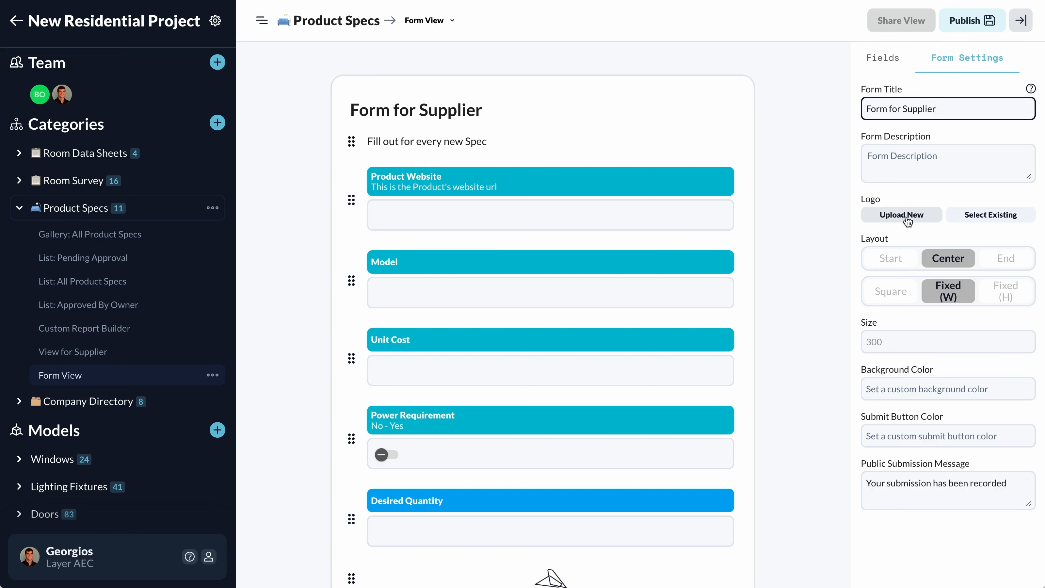
# Step: Use the existing Layer.png file as the form's logo and set its size to 150
pyautogui.click(991, 218)
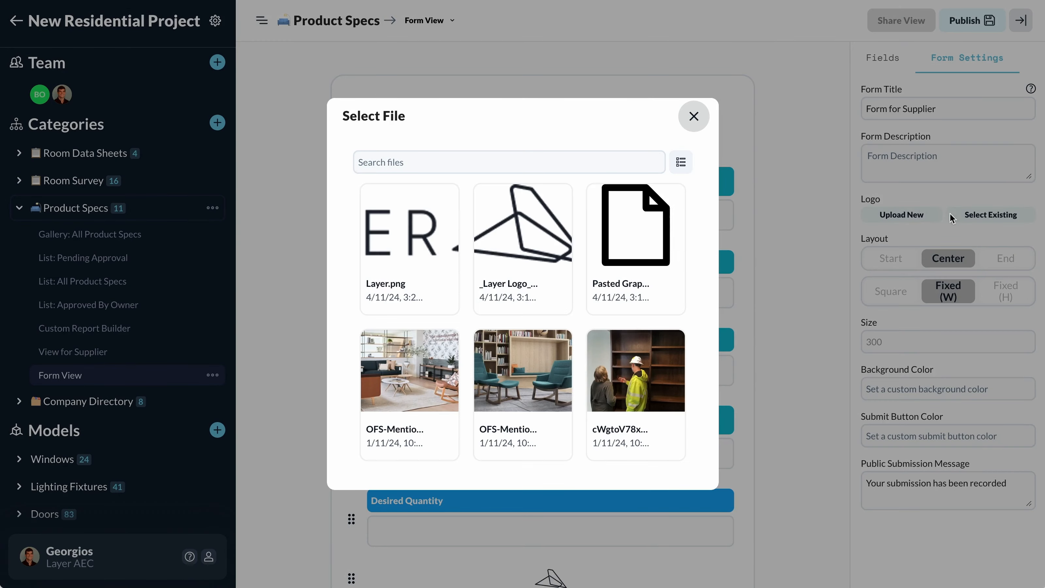
pyautogui.click(428, 238)
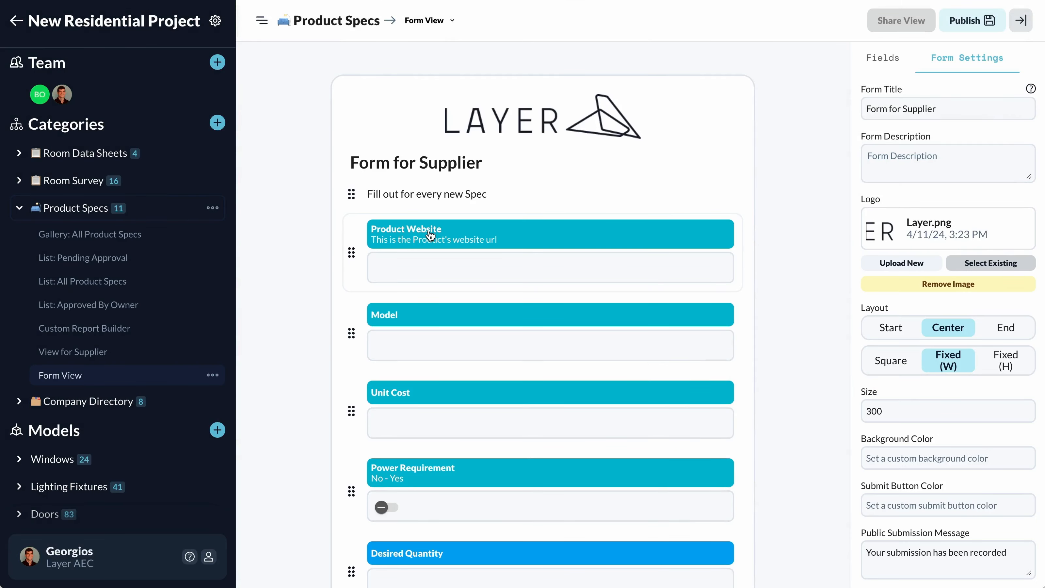
pyautogui.scroll(-1, 949, 348)
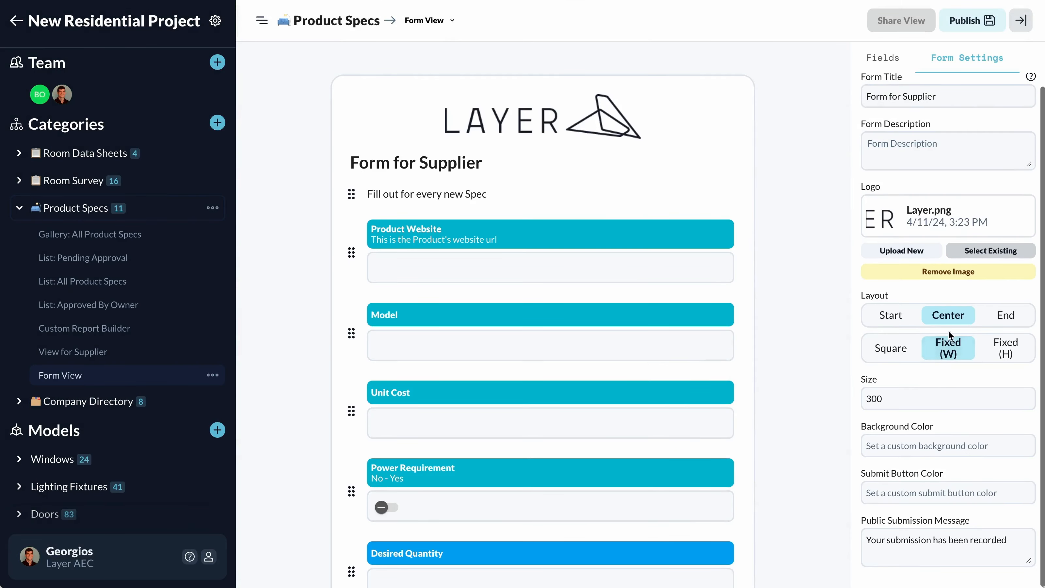
pyautogui.moveTo(891, 397); pyautogui.dragTo(858, 402)
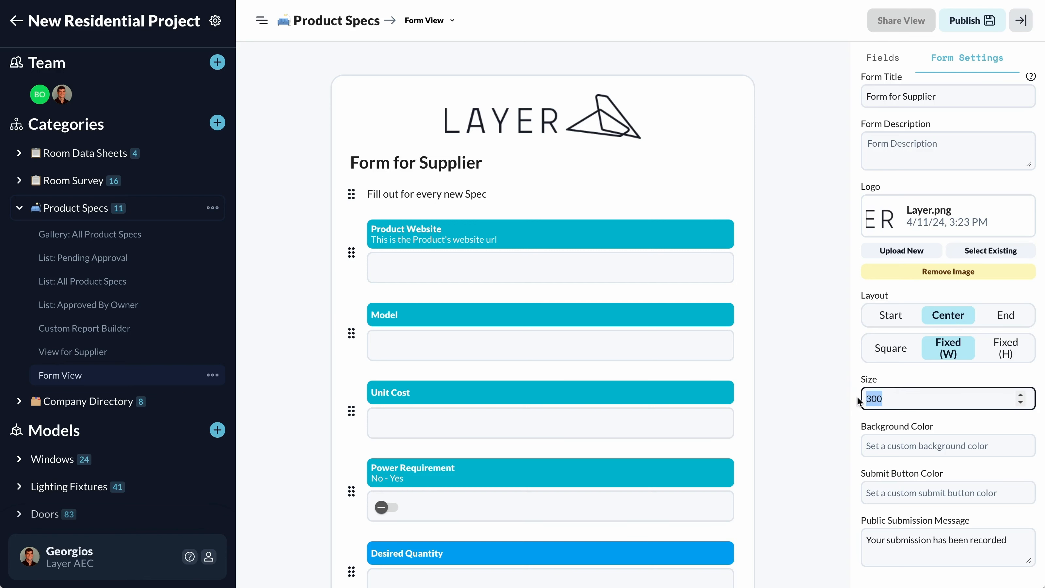
pyautogui.write('150')
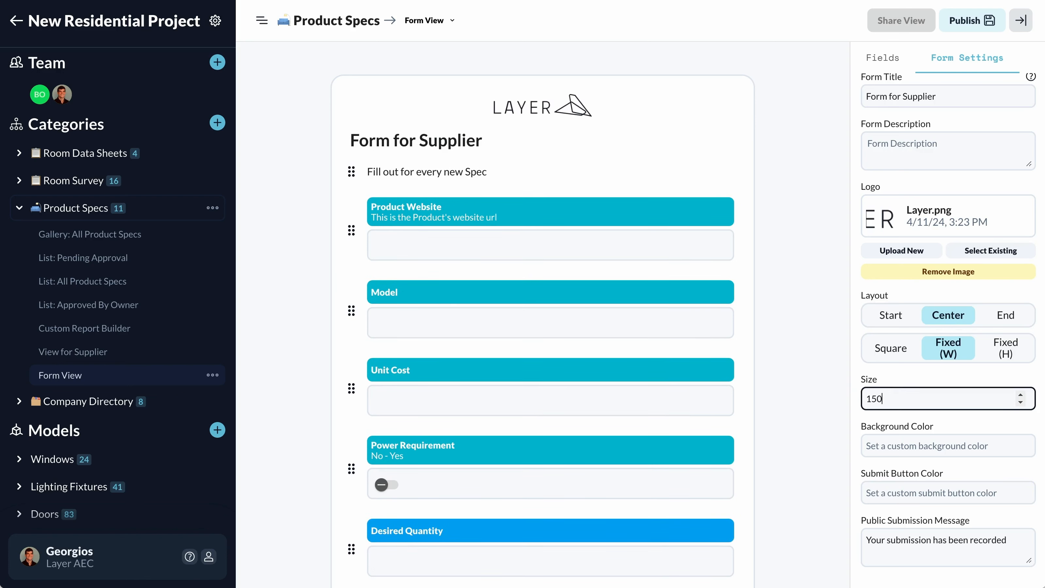
# Step: Set the form's background color to the blue swatch #4a90e2
pyautogui.click(892, 439)
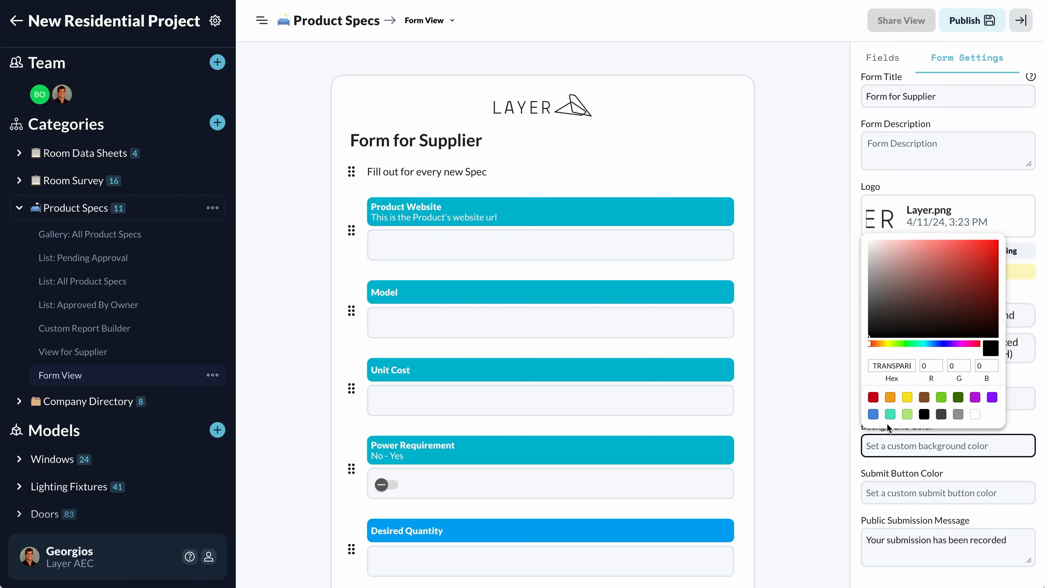
pyautogui.click(874, 414)
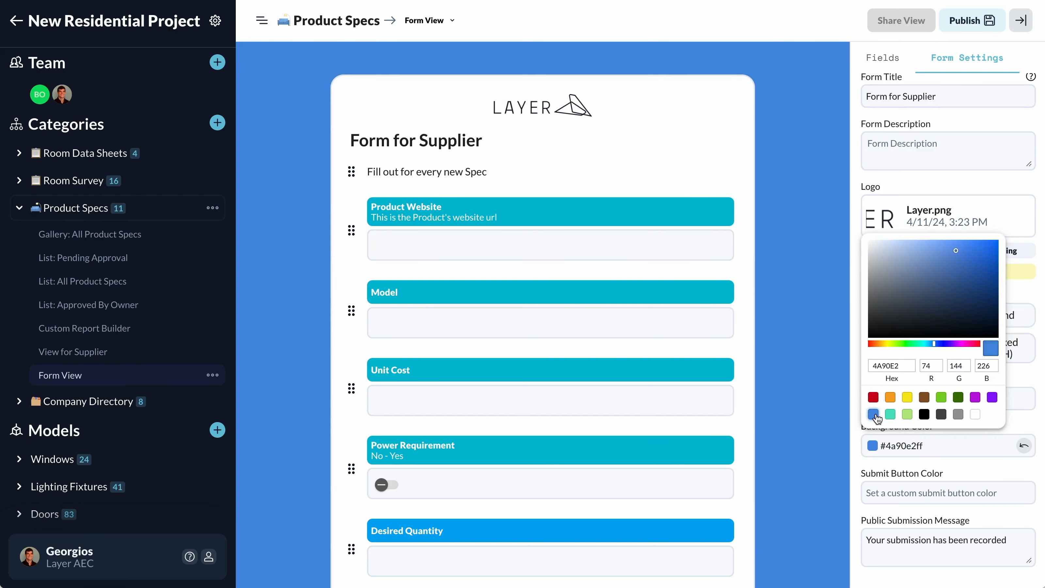
pyautogui.click(828, 401)
# Step: Set the form's submit button color to the purple swatch #bd10e0
pyautogui.scroll(-3, 774, 444)
pyautogui.scroll(-1, 774, 445)
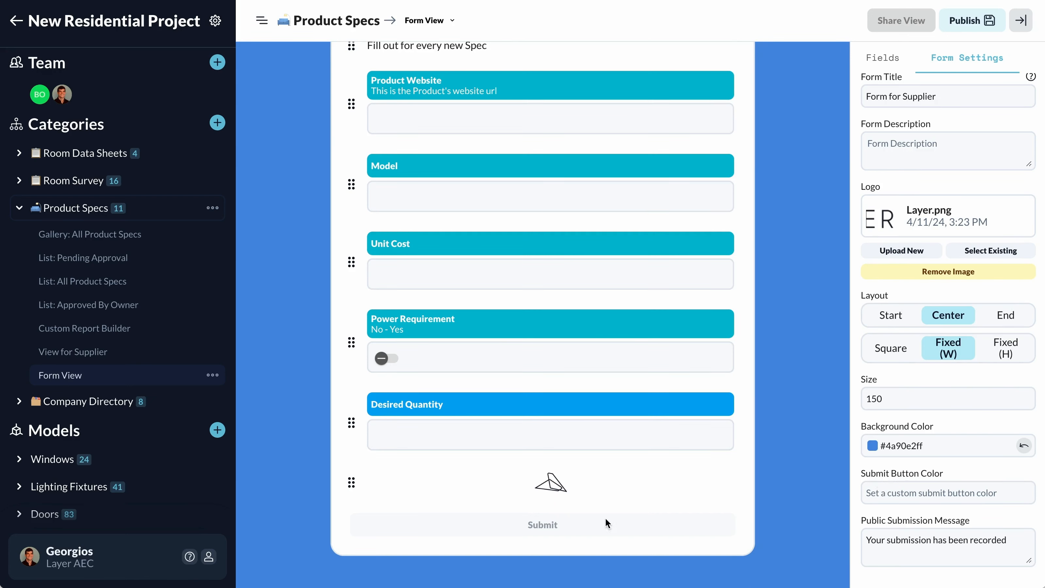
pyautogui.click(880, 492)
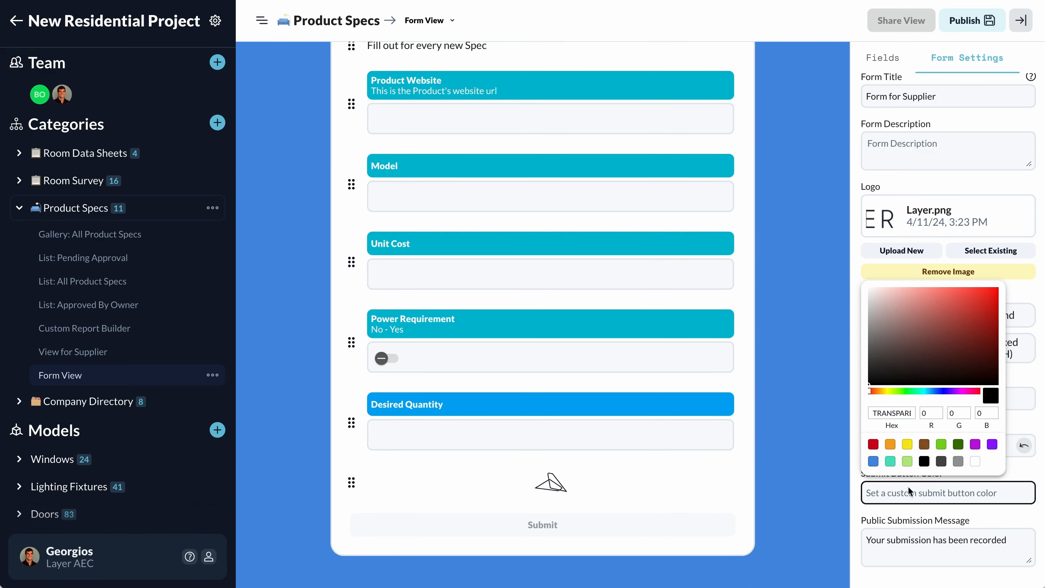
pyautogui.click(975, 445)
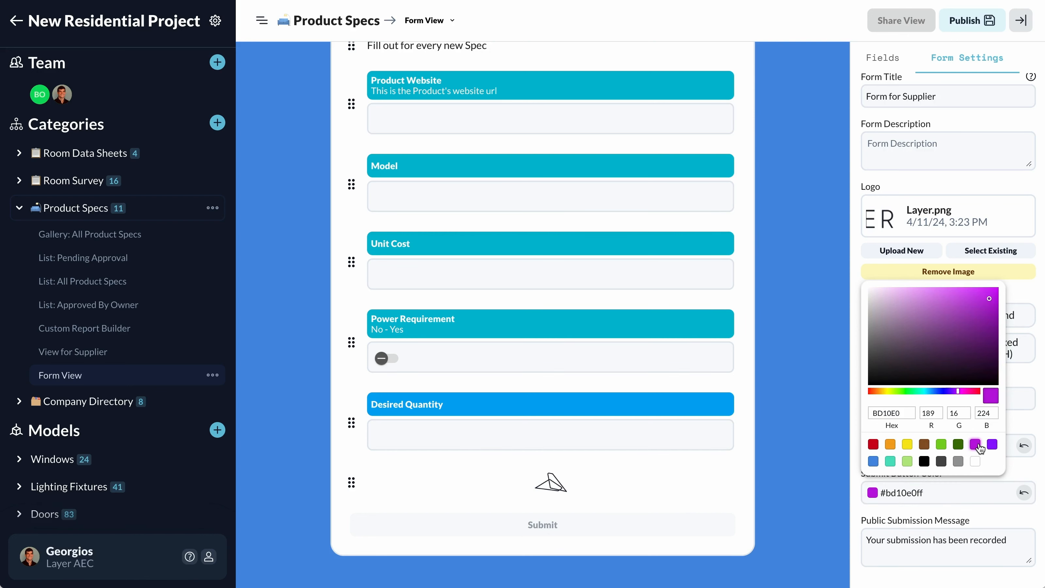
pyautogui.click(818, 437)
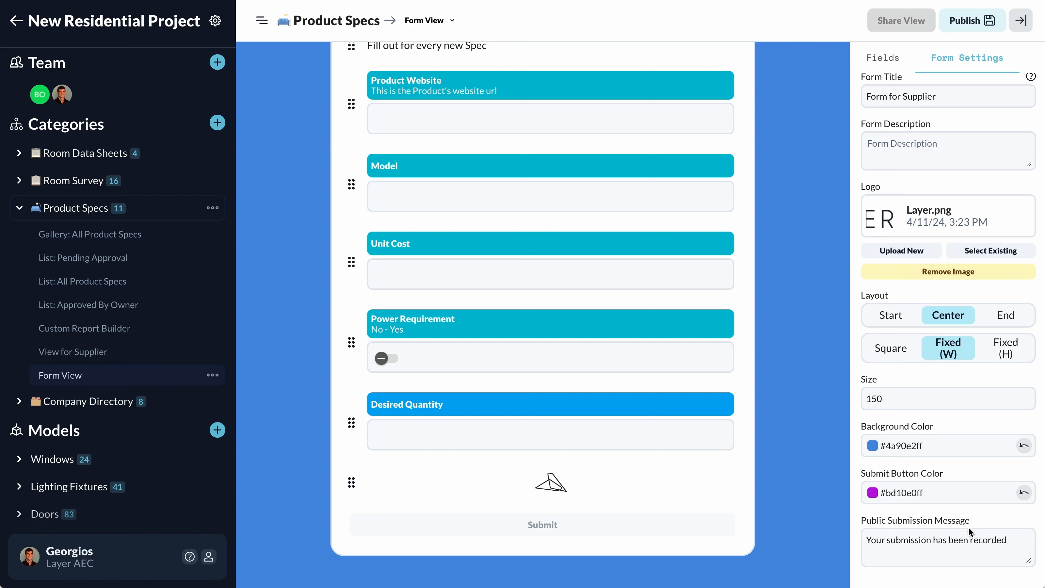
# Step: Append "- Thank you!" to the form's public submission message
pyautogui.click(1016, 542)
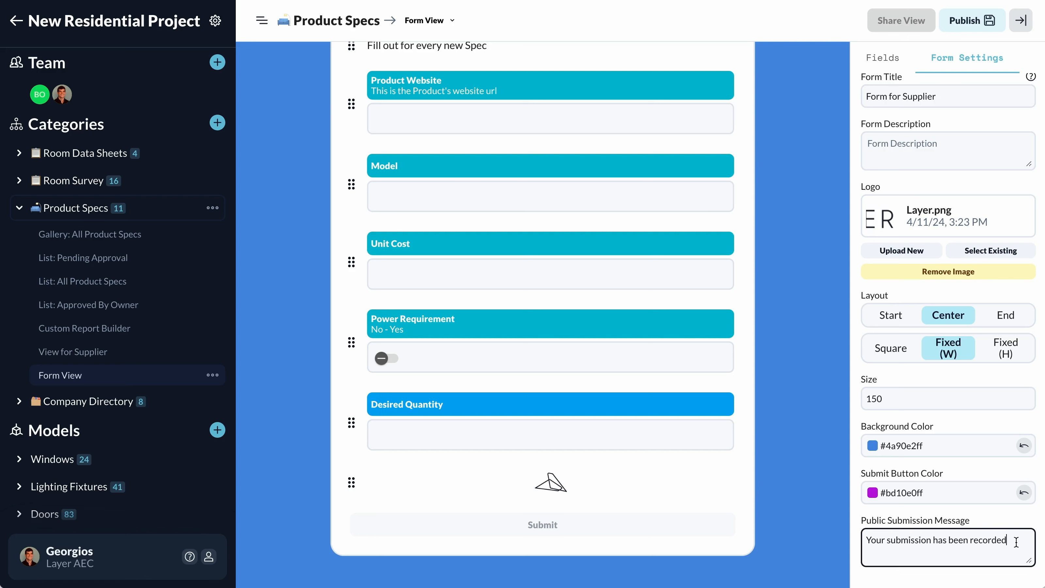
pyautogui.write('- Thank you!')
pyautogui.scroll(1, 911, 427)
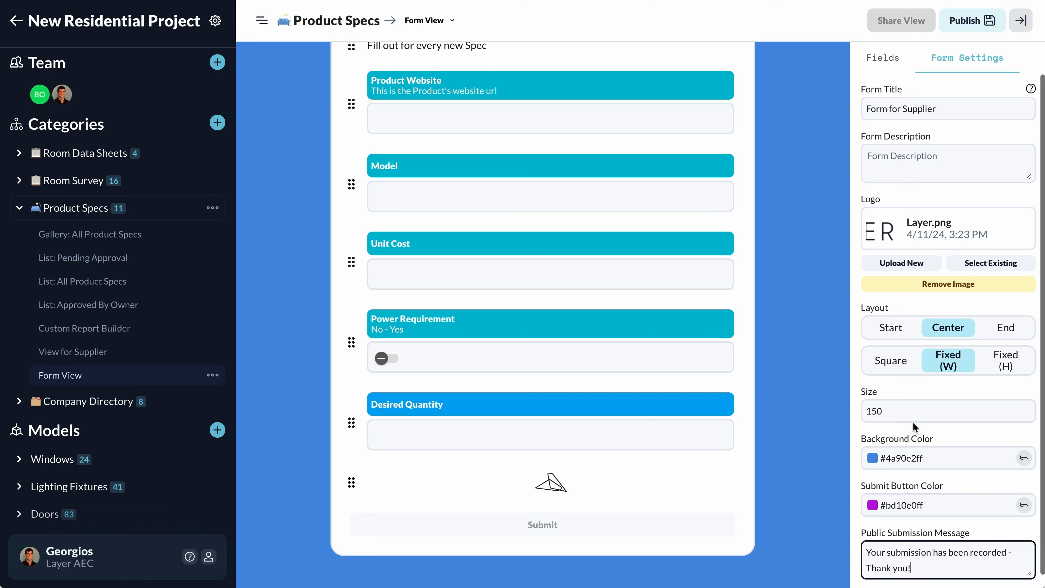
# Step: Publish the form view, close its editing settings and review the finished form
pyautogui.click(967, 32)
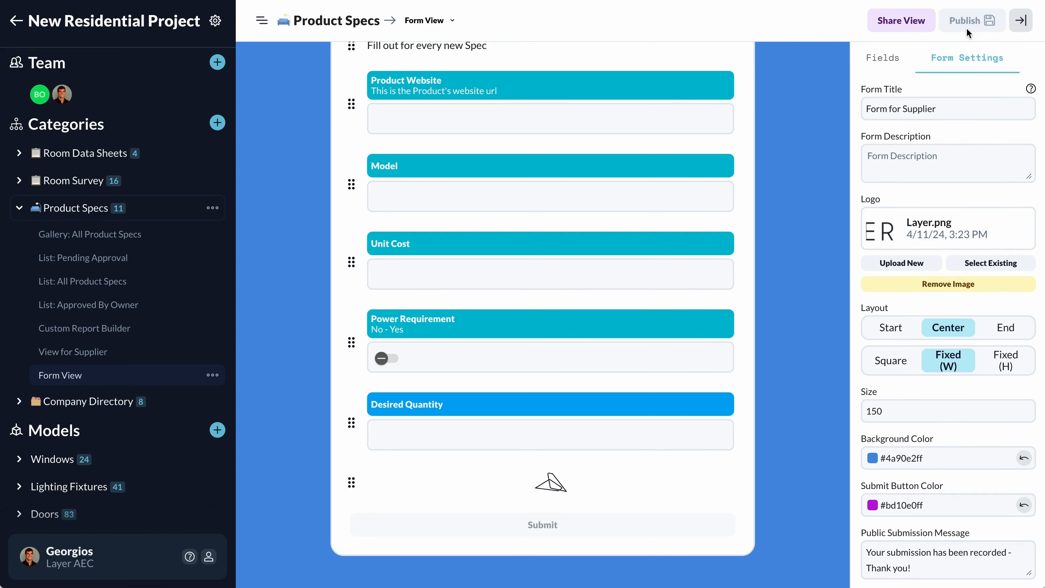
pyautogui.click(1020, 20)
pyautogui.scroll(2, 916, 161)
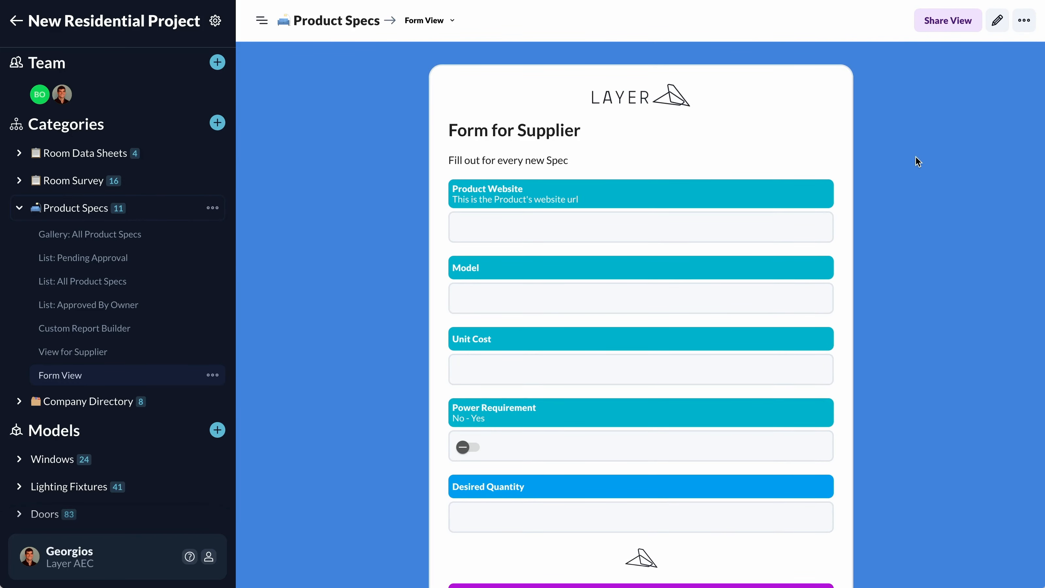
pyautogui.scroll(-1, 915, 160)
pyautogui.scroll(-1, 917, 162)
pyautogui.scroll(2, 917, 162)
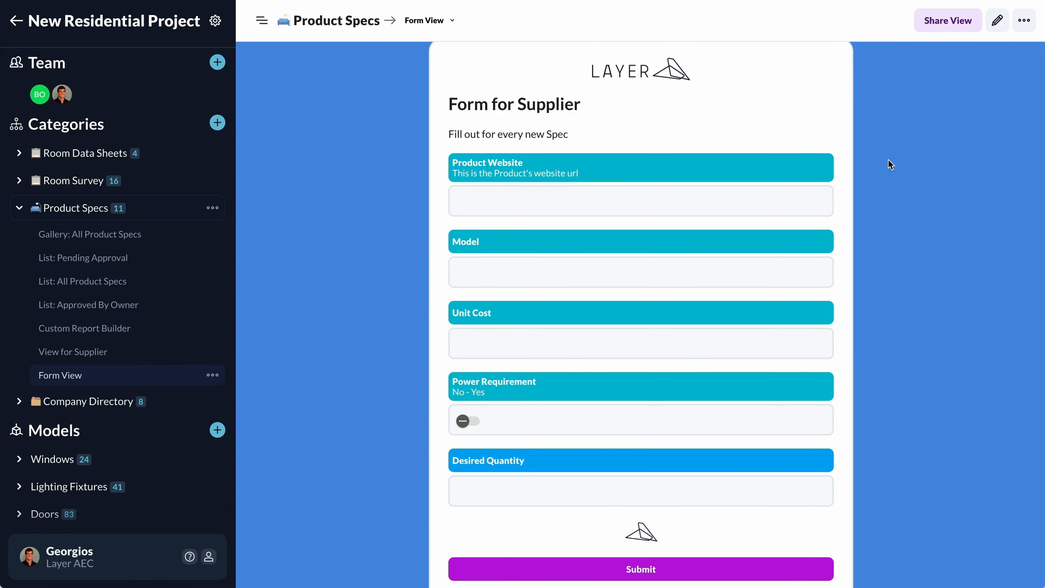
# Step: Enable sharing of the form view via secret link and open the public form
pyautogui.click(942, 24)
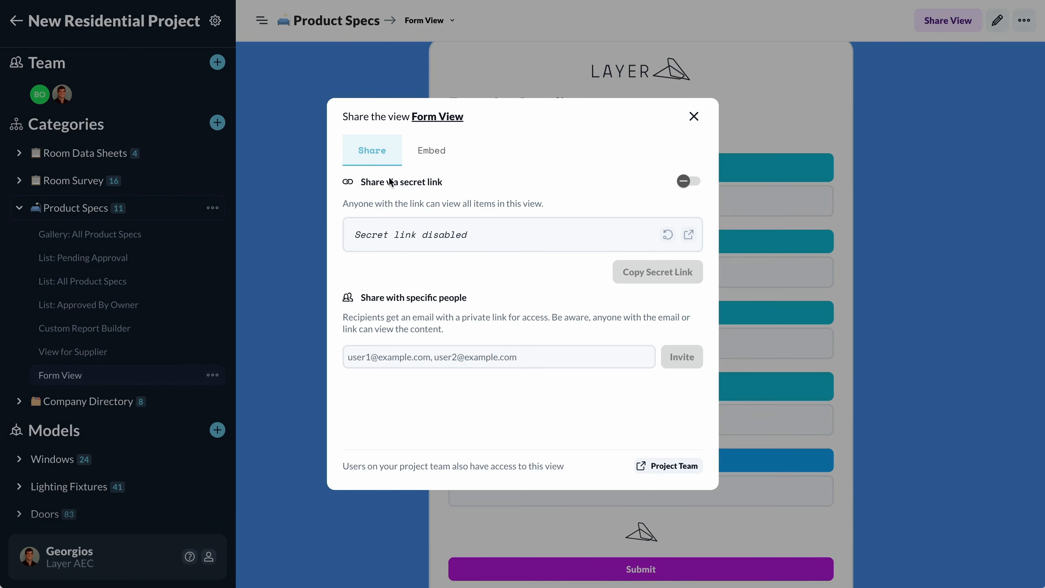
pyautogui.click(430, 154)
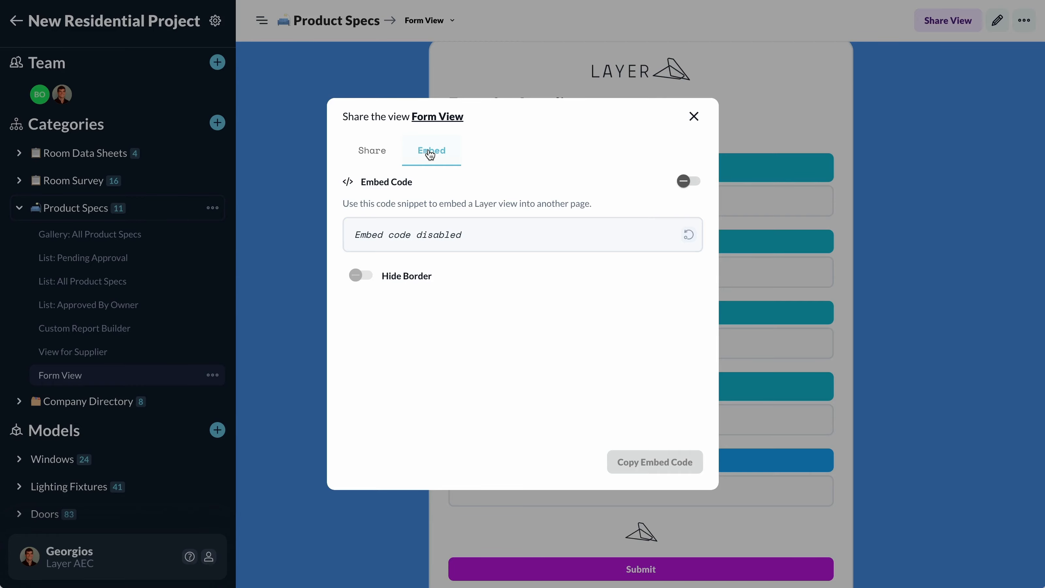
pyautogui.click(372, 152)
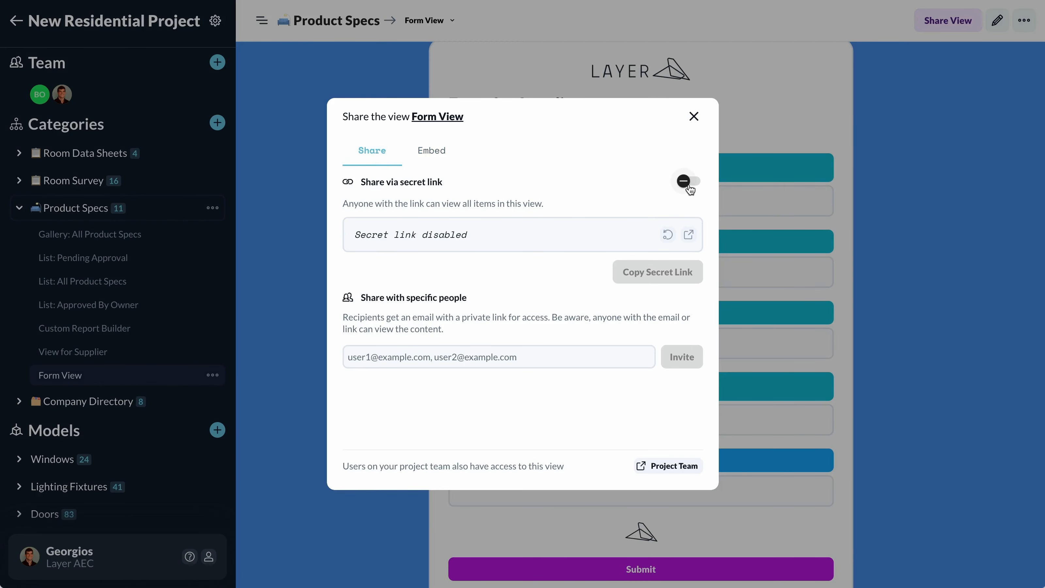
pyautogui.click(687, 182)
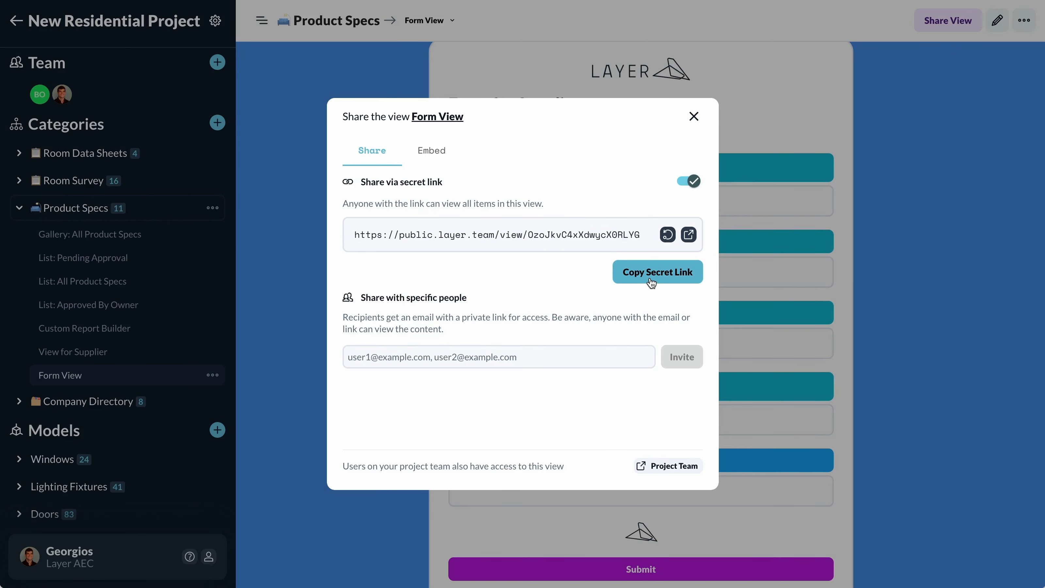
pyautogui.click(688, 235)
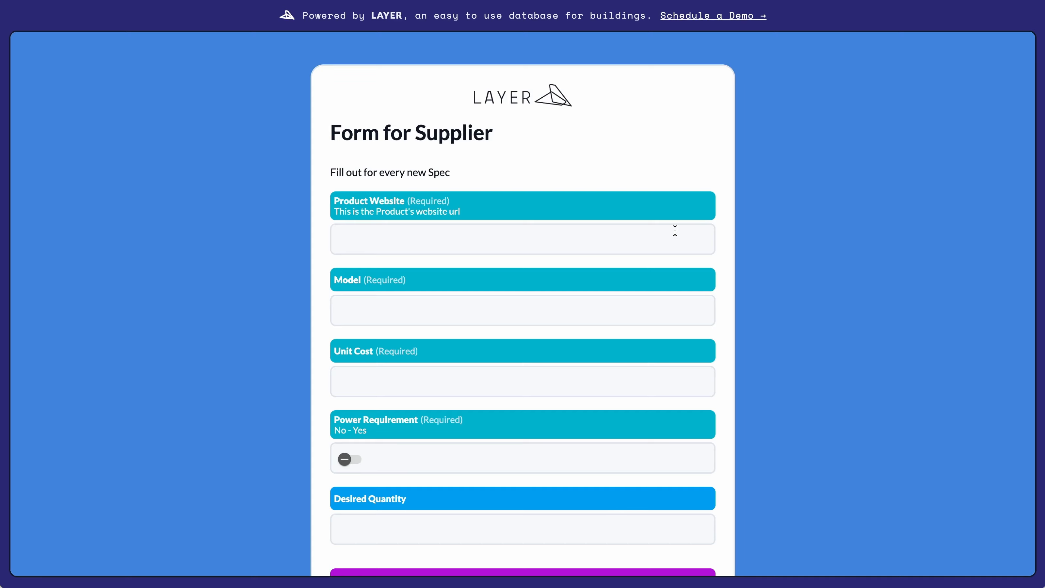
pyautogui.scroll(-3, 678, 230)
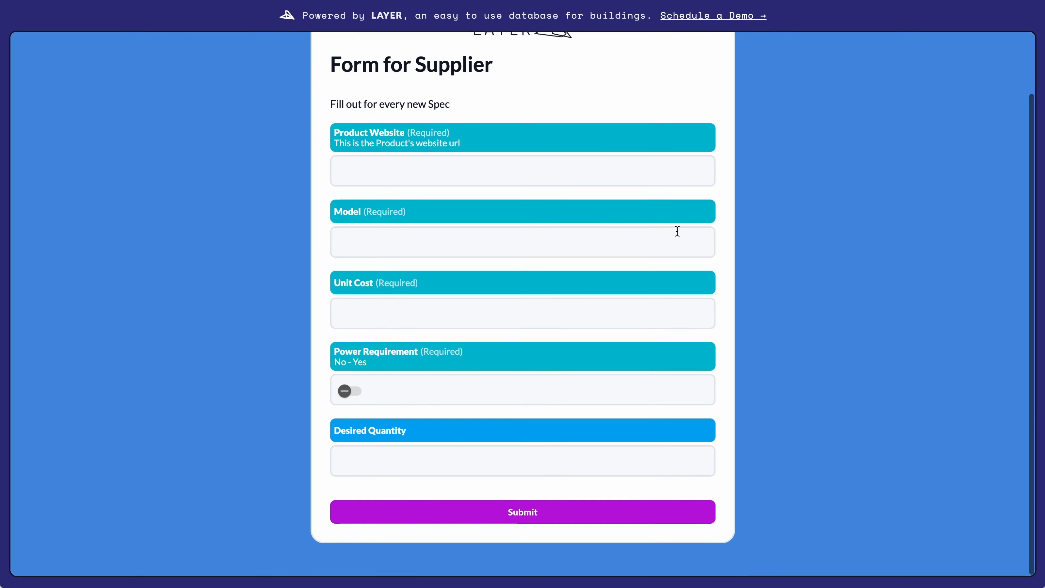
pyautogui.scroll(3, 677, 231)
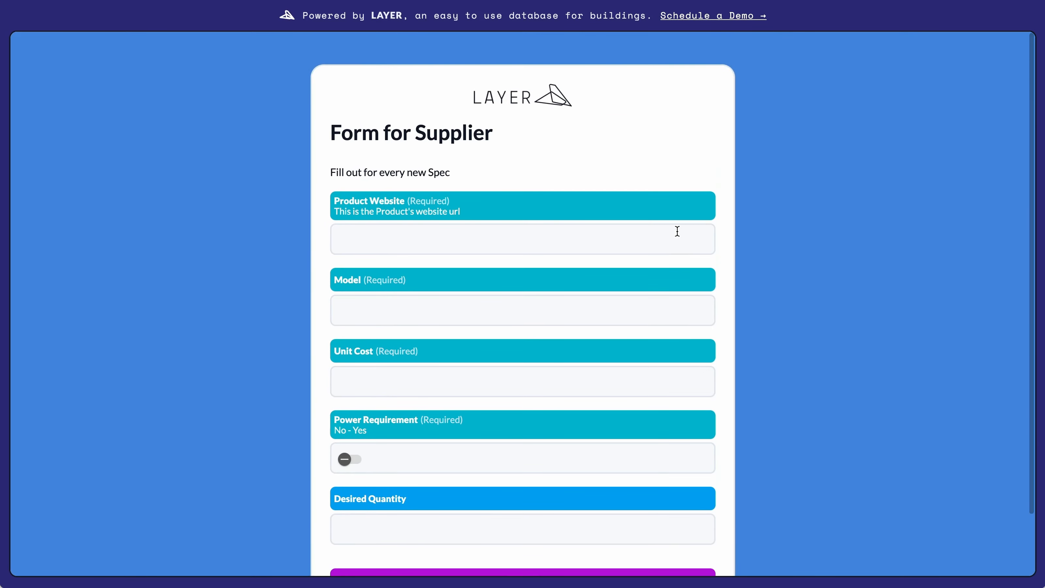
pyautogui.click(648, 238)
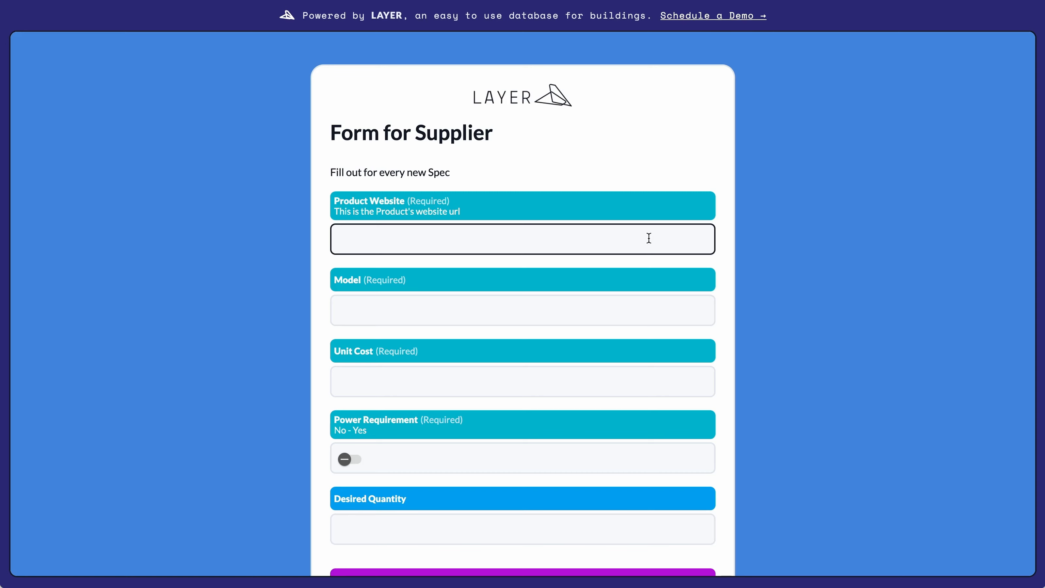
pyautogui.write('https://www.steelcase.com/')
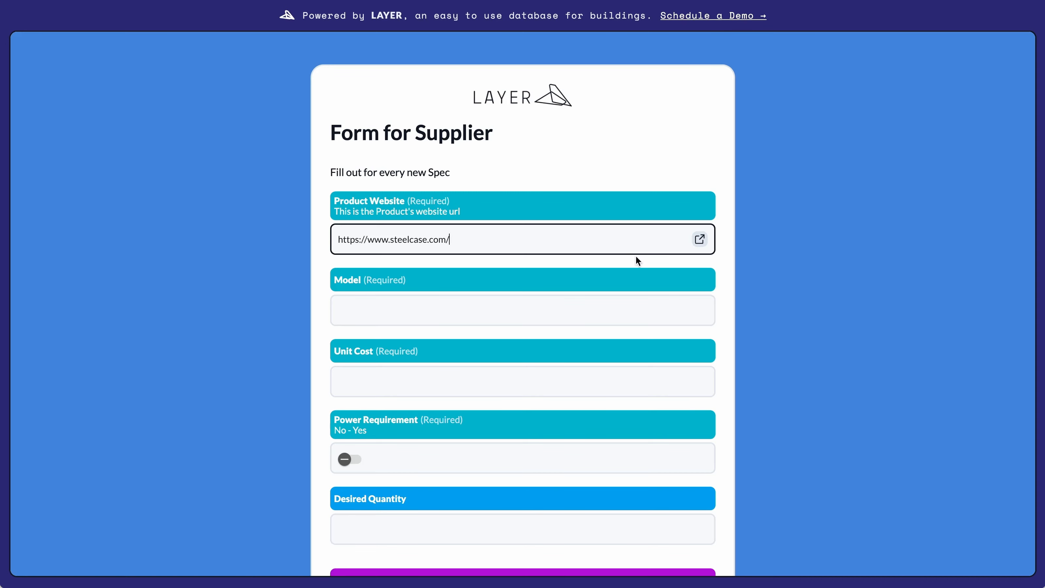
pyautogui.click(614, 309)
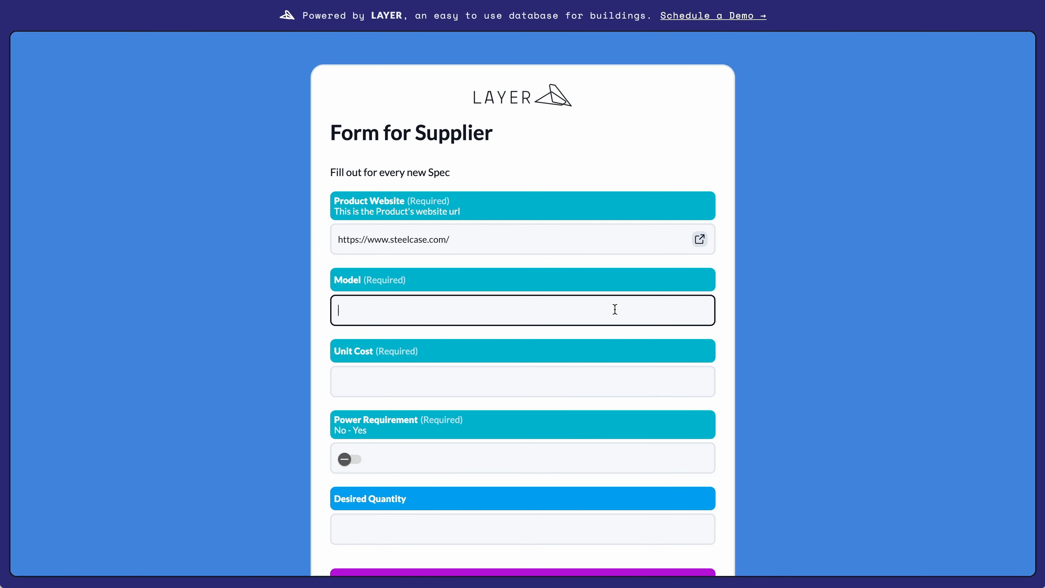
pyautogui.write('AT-3000')
# Step: Set the supplier form's Unit Cost to $5,000
pyautogui.click(575, 384)
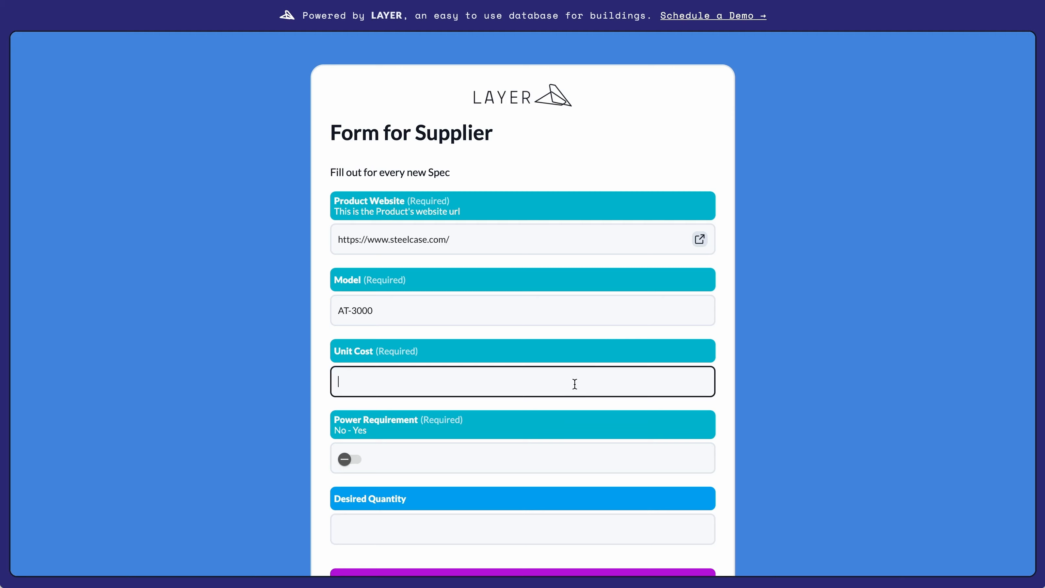
pyautogui.write('5000')
pyautogui.click(489, 507)
pyautogui.click(429, 434)
pyautogui.moveTo(405, 383); pyautogui.dragTo(335, 377)
pyautogui.press('BackSpace')
pyautogui.write('5')
pyautogui.press('BackSpace')
pyautogui.write('5000')
# Step: Switch Power Requirement on, enter 10 as the Desired Quantity and submit the supplier form
pyautogui.click(354, 464)
pyautogui.scroll(-3, 376, 461)
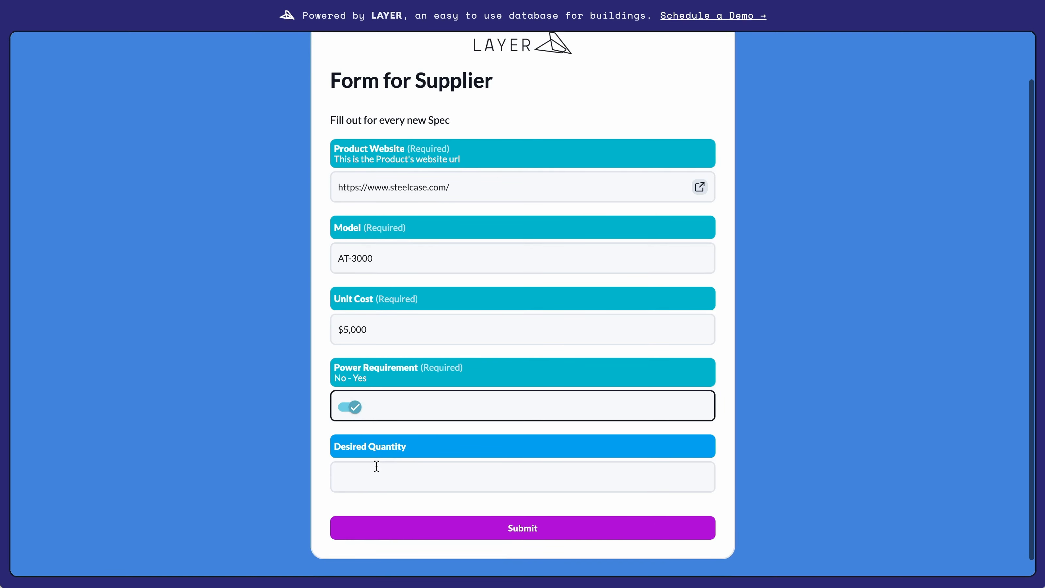
pyautogui.click(377, 476)
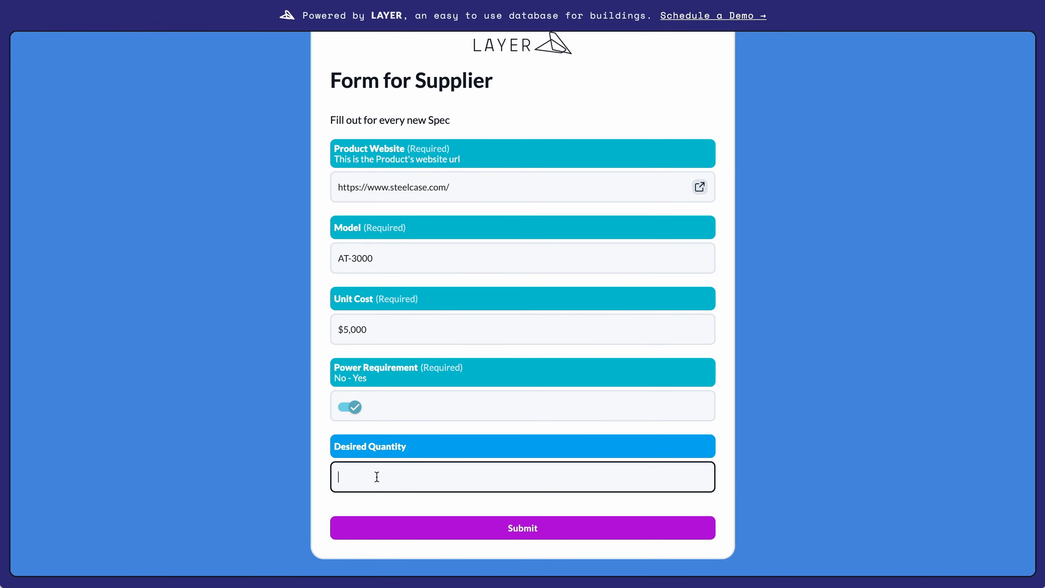
pyautogui.write('1')
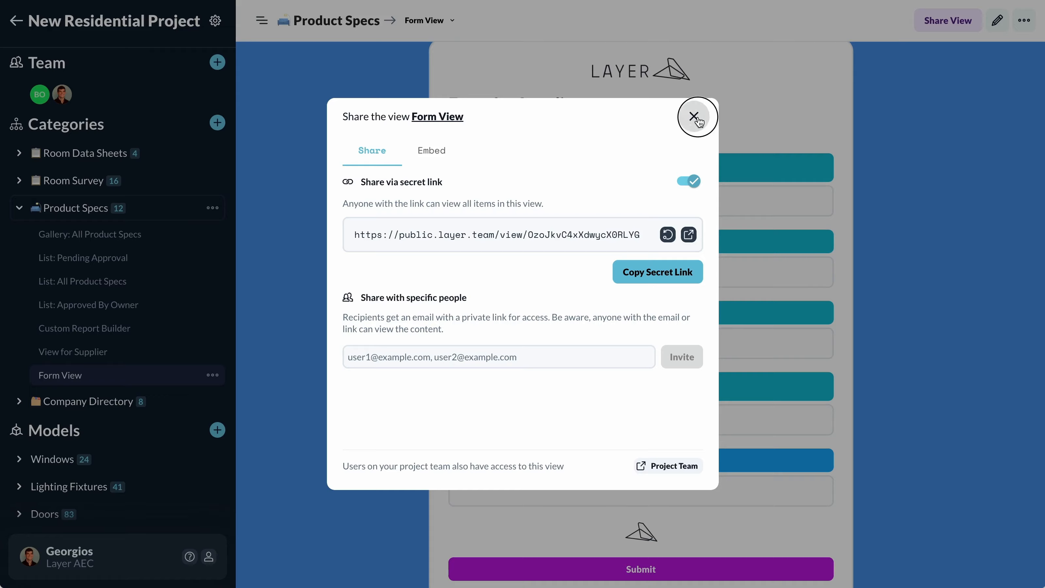
# Step: Close the sharing dialog and examine the supplier fields of the Furniture 4 entry in the Product Specs category
pyautogui.click(690, 114)
pyautogui.click(134, 209)
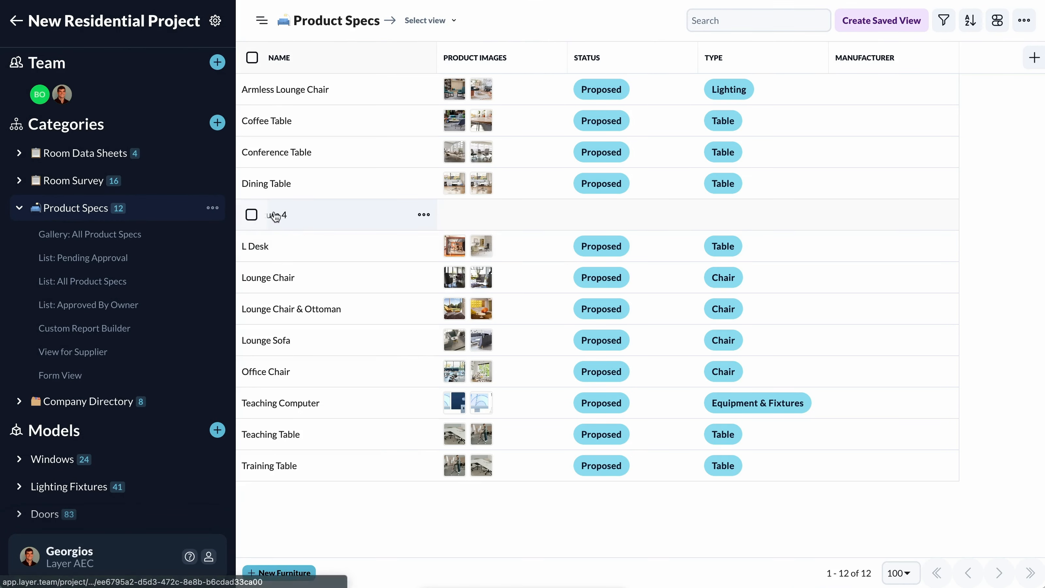
pyautogui.click(290, 223)
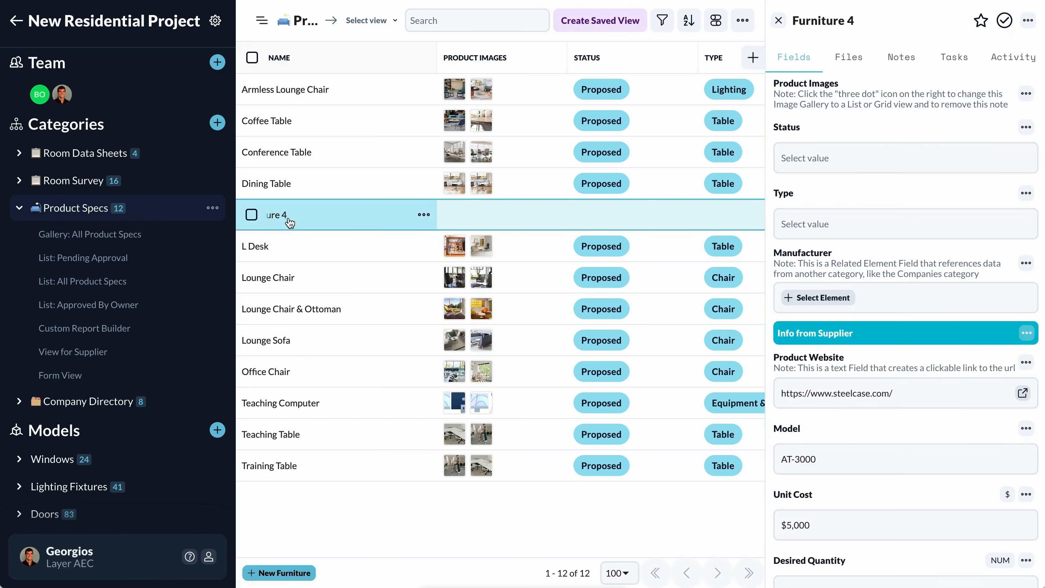
pyautogui.scroll(-5, 913, 353)
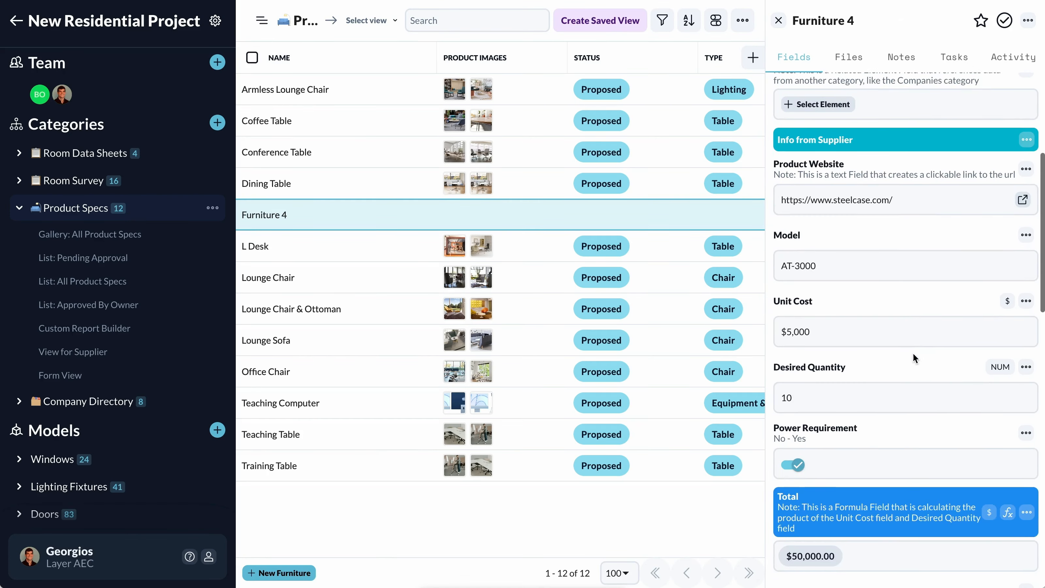
pyautogui.scroll(-1, 912, 357)
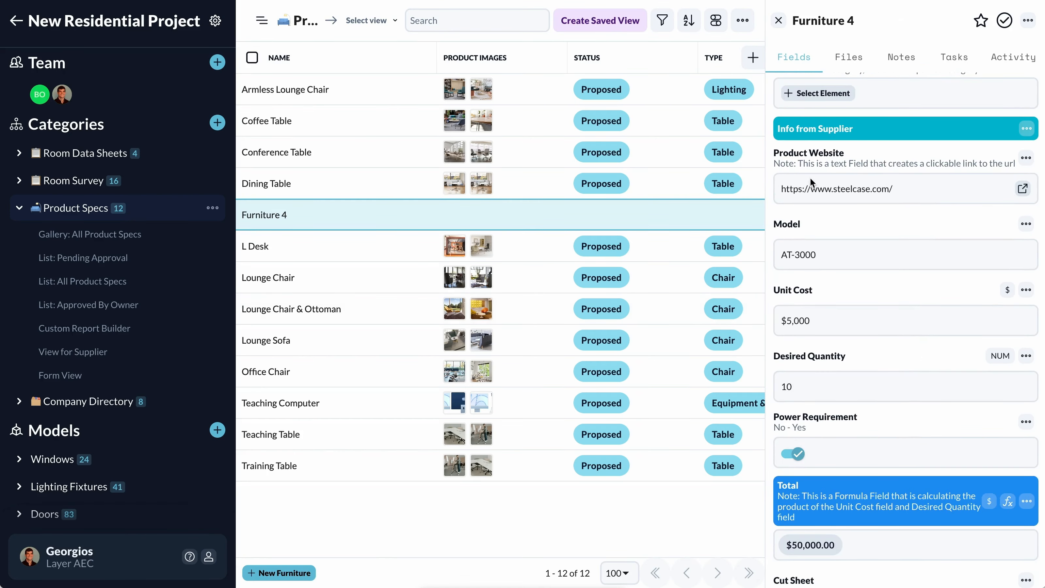